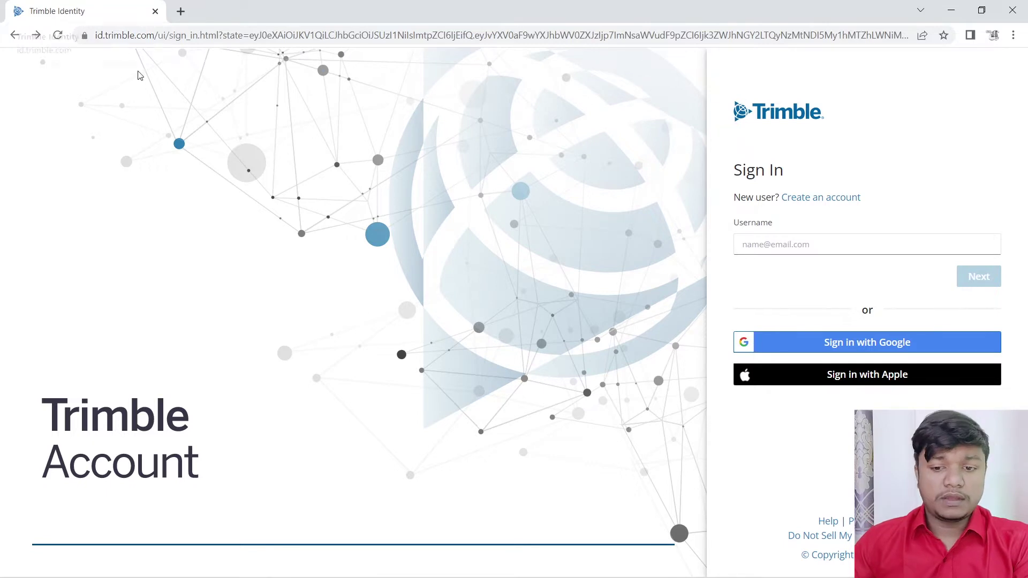
Step: Search Google for 'trimble account' in a new tab, then return to the Trimble Identity tab
{"action": "left_click", "coordinate": [192, 15]}
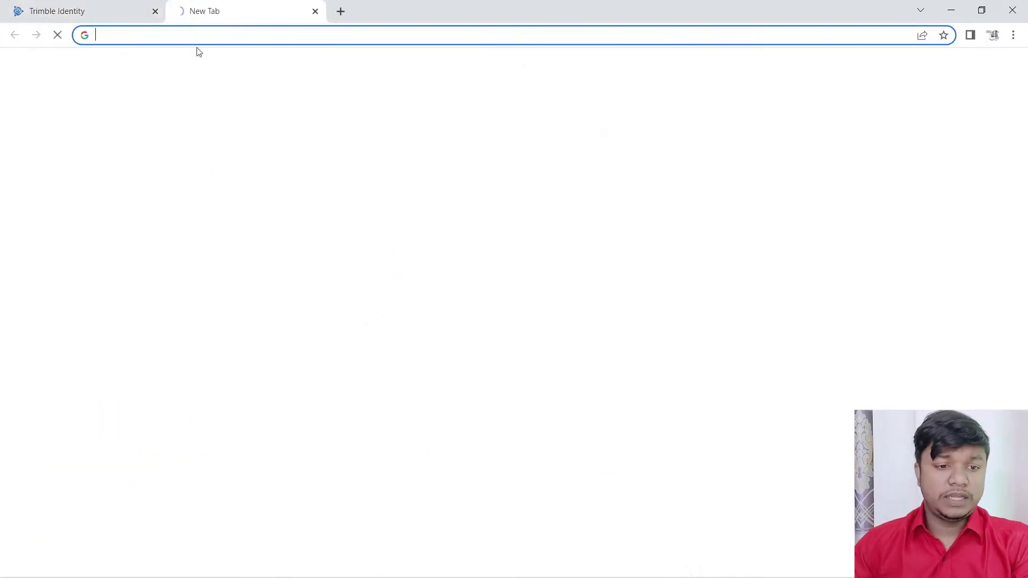
{"action": "left_click", "coordinate": [445, 255]}
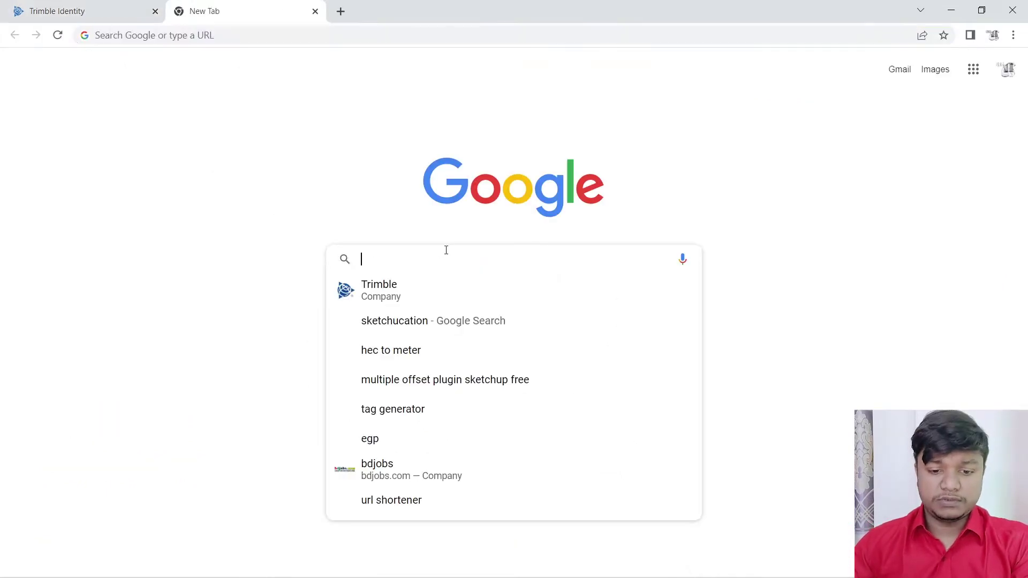
{"action": "type", "text": "tri"}
{"action": "left_click", "coordinate": [413, 290]}
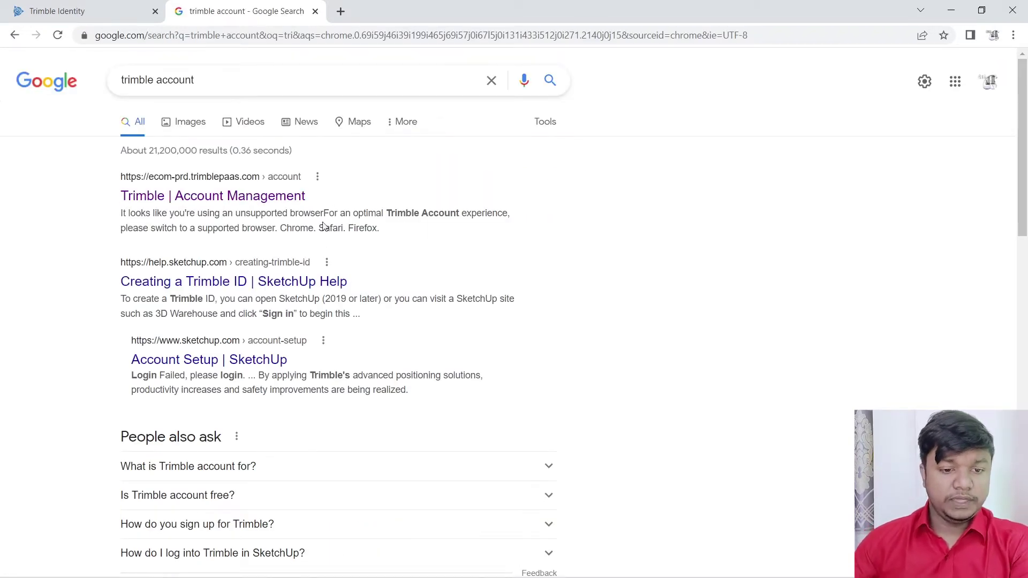
{"action": "left_click", "coordinate": [39, 16]}
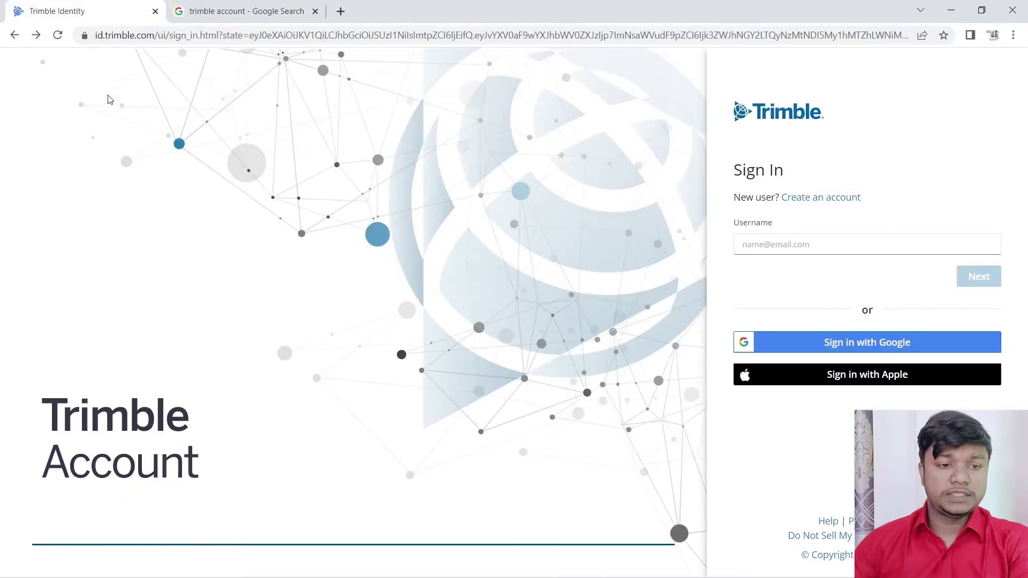
Step: Close the Google results tab and dismiss autofill suggestions on the empty Username field
{"action": "left_click", "coordinate": [314, 11]}
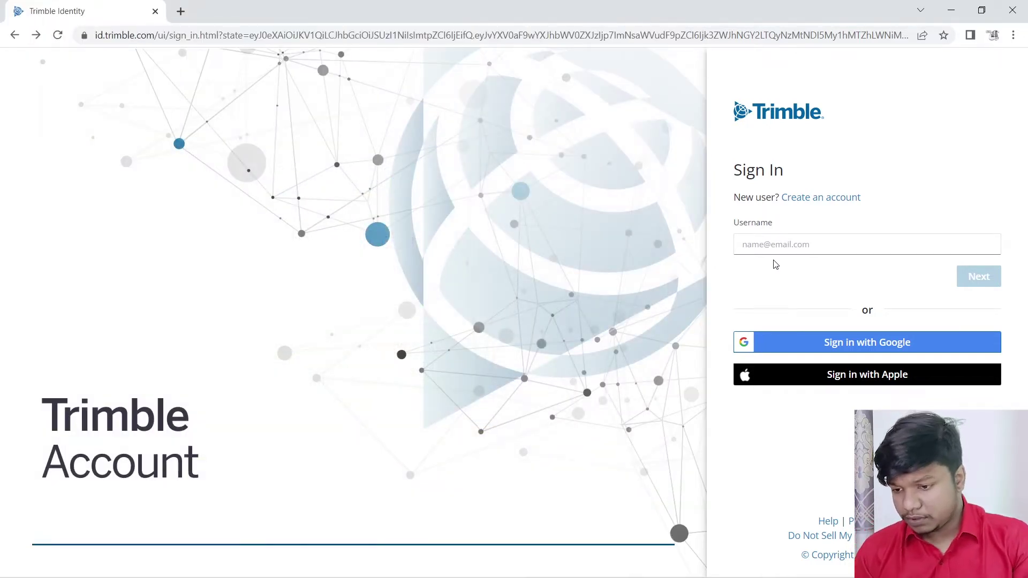
{"action": "left_click", "coordinate": [777, 246]}
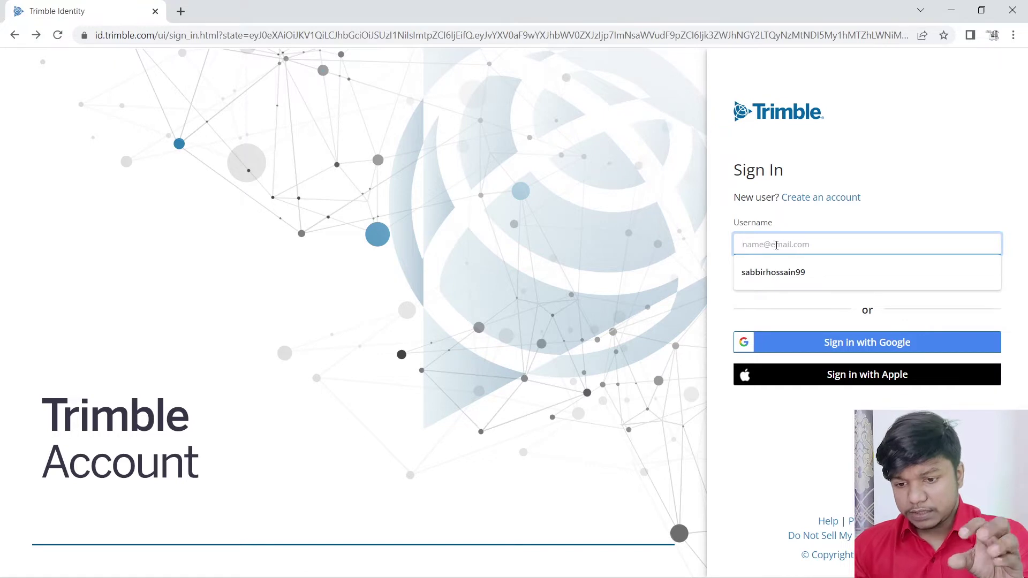
{"action": "left_click", "coordinate": [717, 278]}
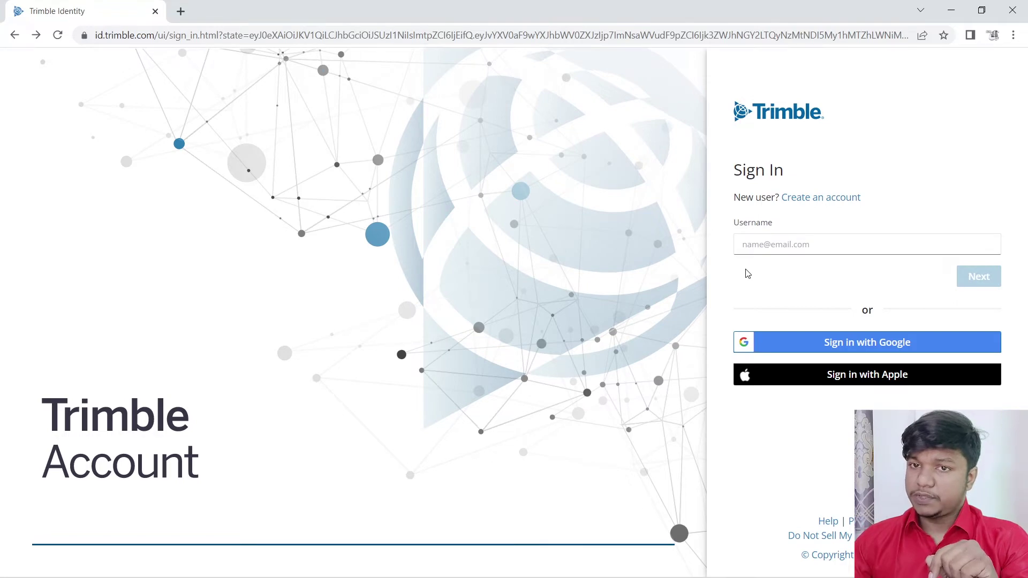
Step: Close Chrome, review the installed extensions in Extension Manager, then close it
{"action": "left_click", "coordinate": [1010, 10]}
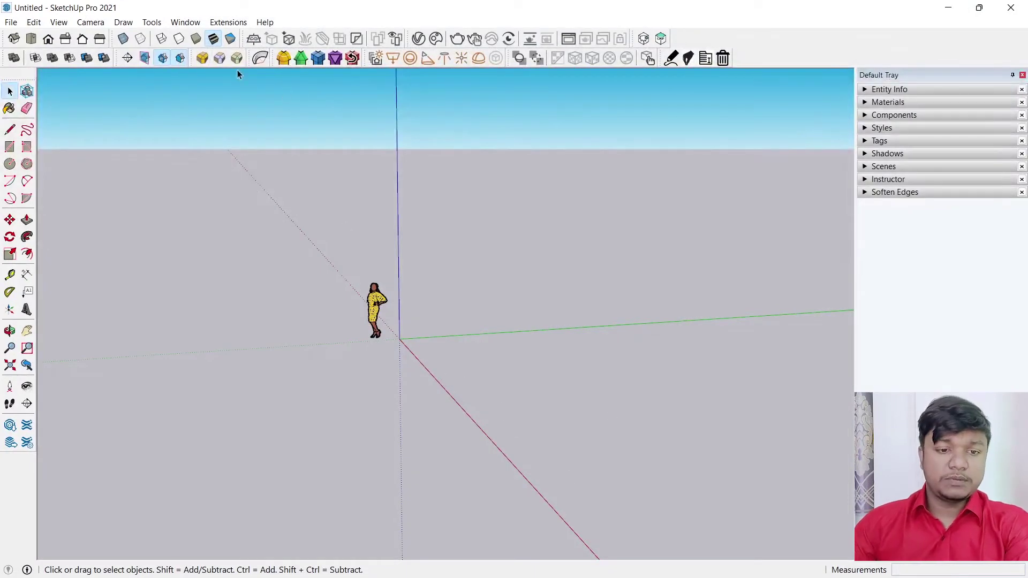
{"action": "left_click", "coordinate": [223, 22]}
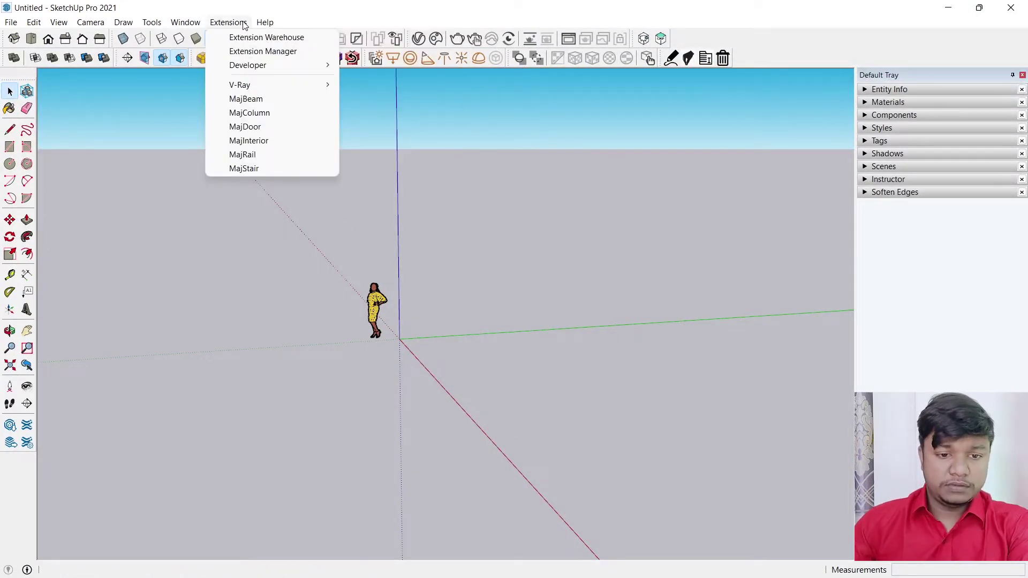
{"action": "left_click", "coordinate": [278, 53]}
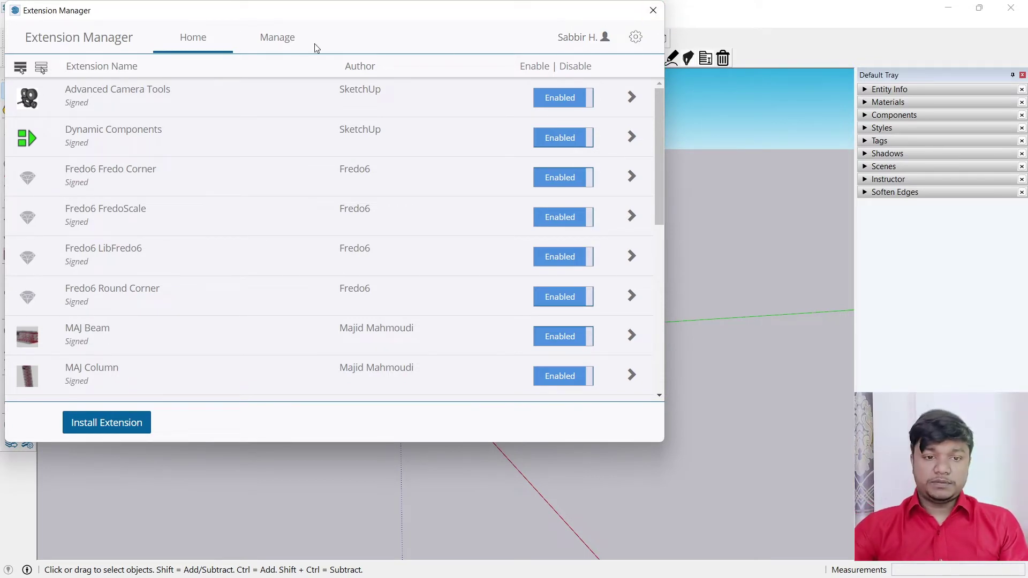
{"action": "left_click", "coordinate": [650, 11]}
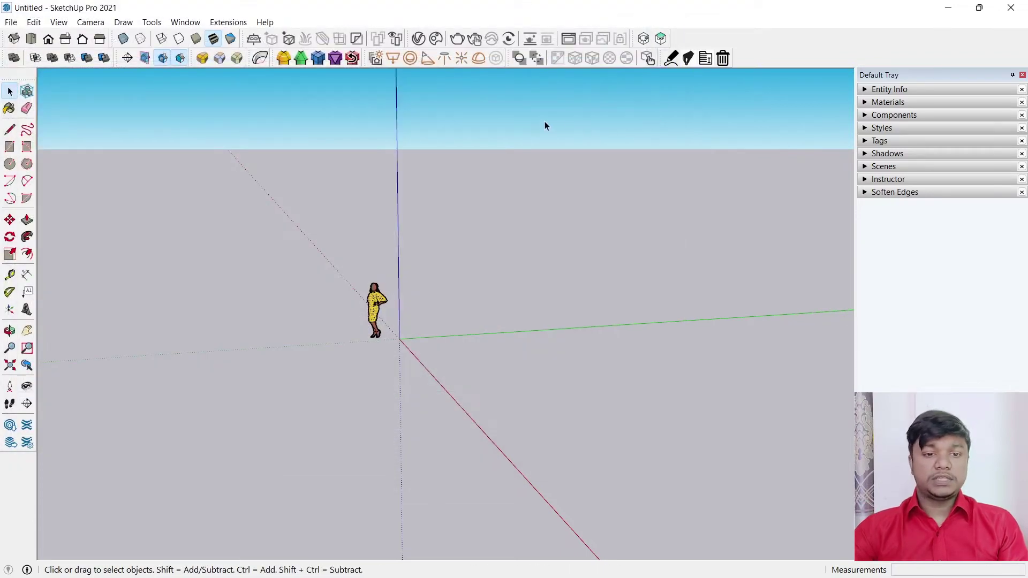
Step: Open Extension Warehouse and scroll past Featured Extensions, Top Extensions and Top Developers
{"action": "left_click", "coordinate": [222, 21]}
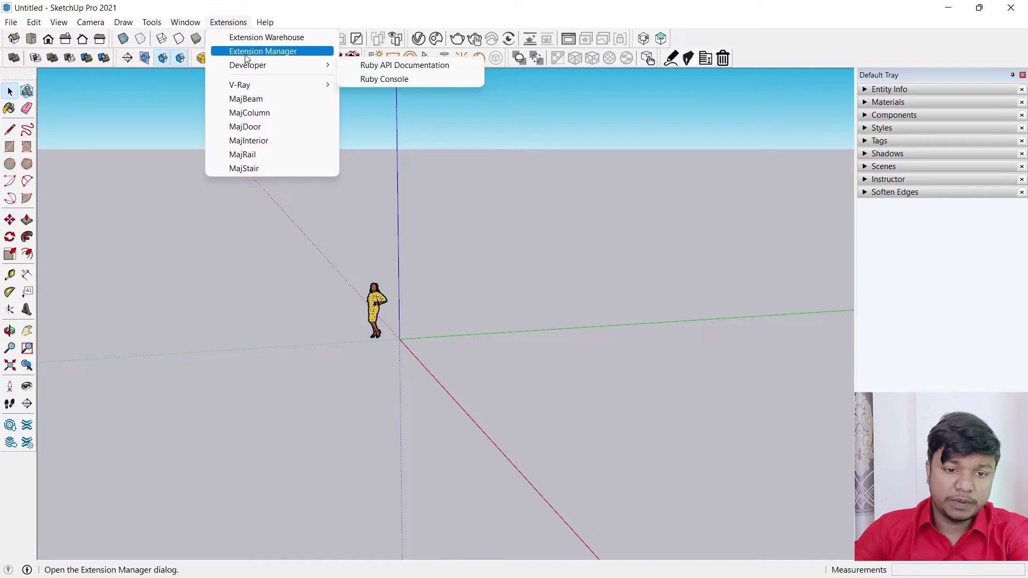
{"action": "left_click", "coordinate": [282, 39]}
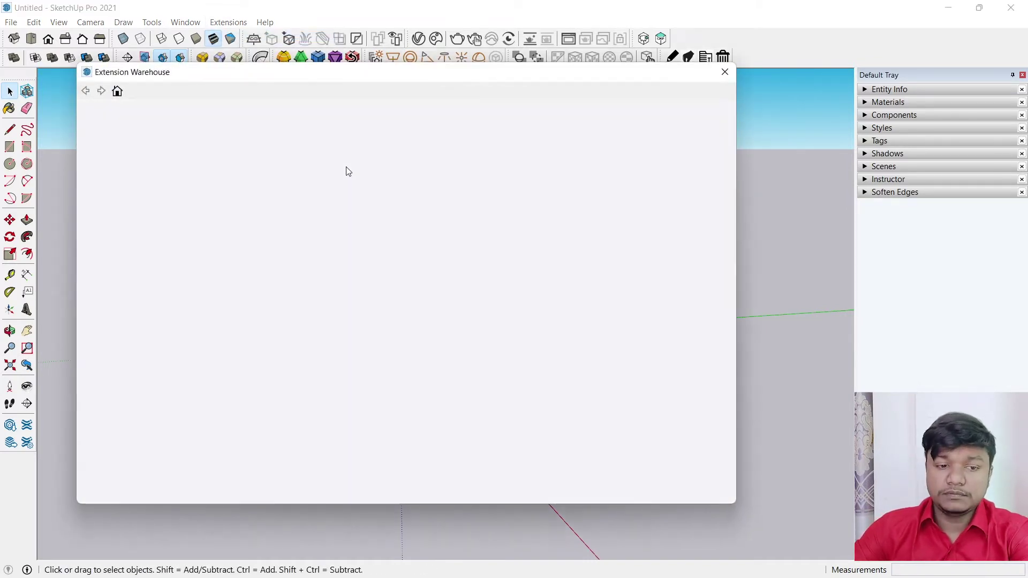
{"action": "mouse_move", "coordinate": [942, 562]}
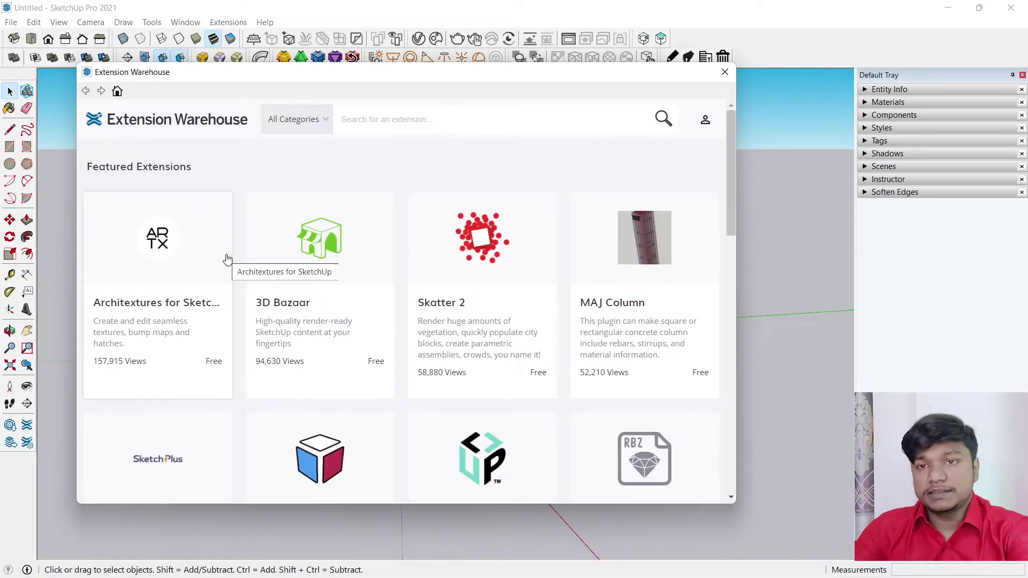
{"action": "scroll", "coordinate": [463, 309], "scroll_direction": "down", "scroll_amount": 3}
{"action": "scroll", "coordinate": [464, 312], "scroll_direction": "down", "scroll_amount": 5}
{"action": "scroll", "coordinate": [502, 305], "scroll_direction": "down", "scroll_amount": 7}
{"action": "scroll", "coordinate": [506, 308], "scroll_direction": "down", "scroll_amount": 3}
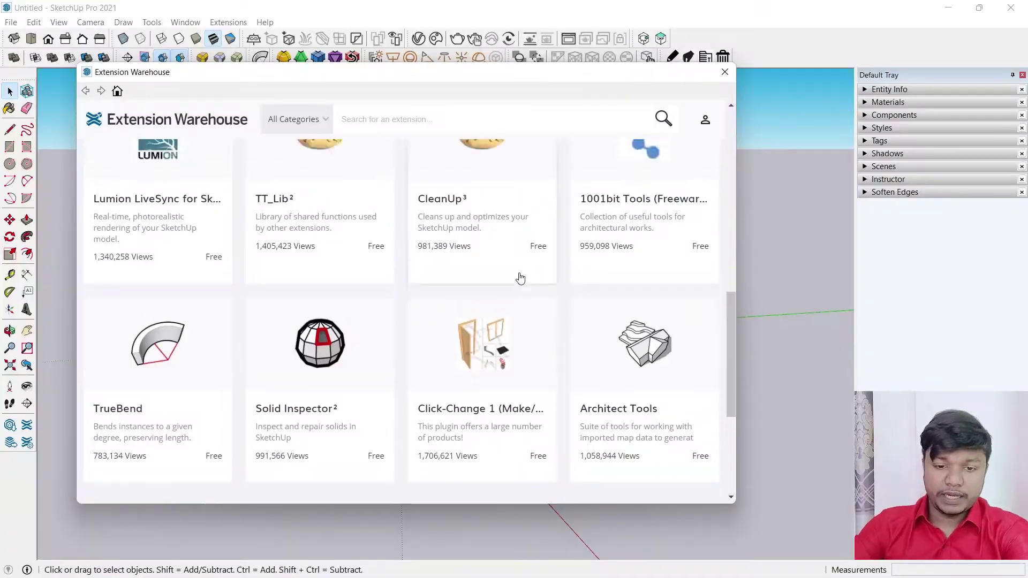
{"action": "scroll", "coordinate": [447, 283], "scroll_direction": "up", "scroll_amount": 3}
{"action": "scroll", "coordinate": [245, 244], "scroll_direction": "up", "scroll_amount": 6}
{"action": "scroll", "coordinate": [236, 239], "scroll_direction": "down", "scroll_amount": 3}
{"action": "scroll", "coordinate": [206, 241], "scroll_direction": "up", "scroll_amount": 3}
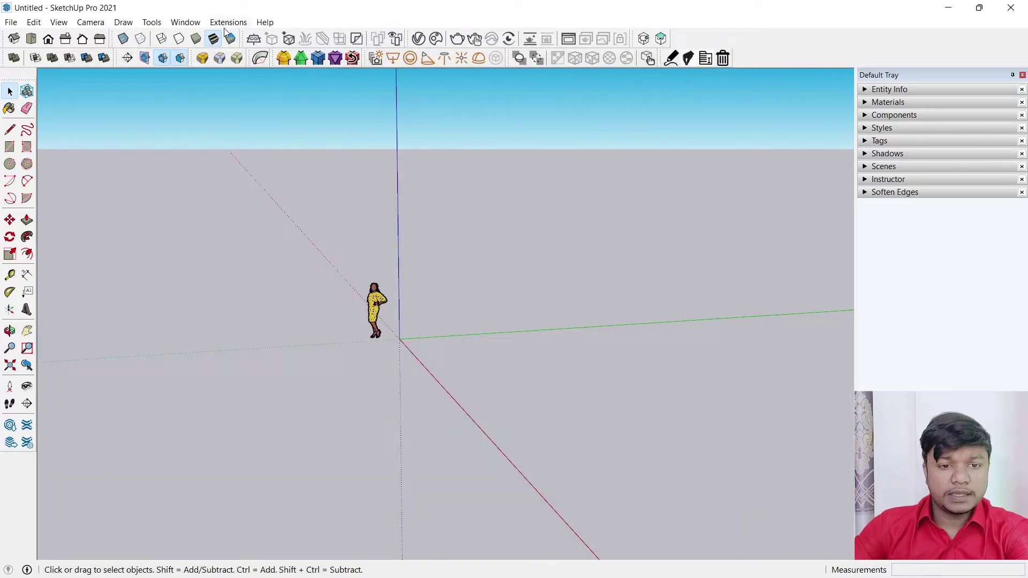
Step: Open Extension Warehouse from the Extensions menu and search for 'Maj Beam'
{"action": "left_click", "coordinate": [228, 22]}
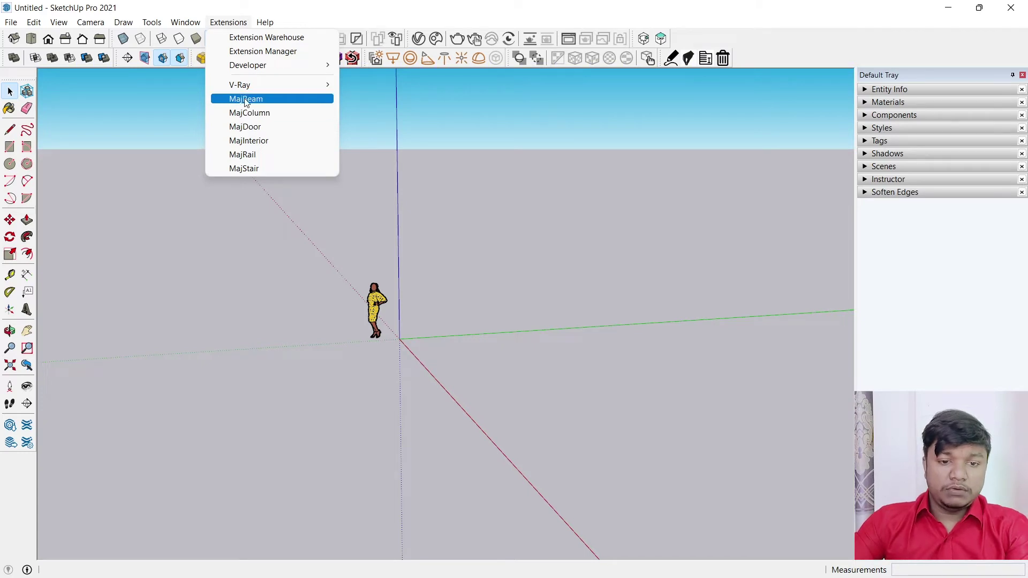
{"action": "left_click", "coordinate": [277, 22]}
{"action": "left_click", "coordinate": [244, 22]}
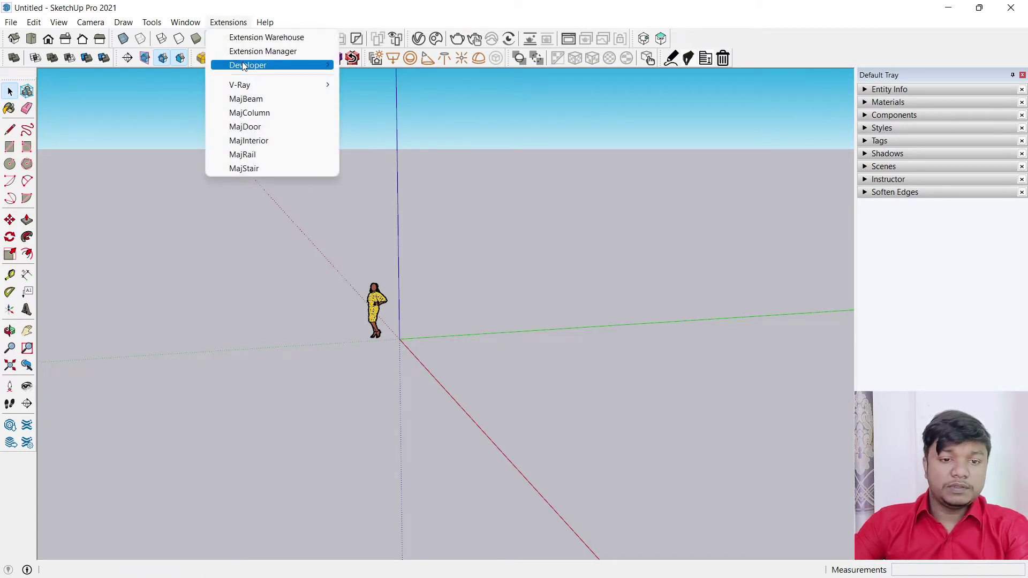
{"action": "left_click", "coordinate": [257, 37]}
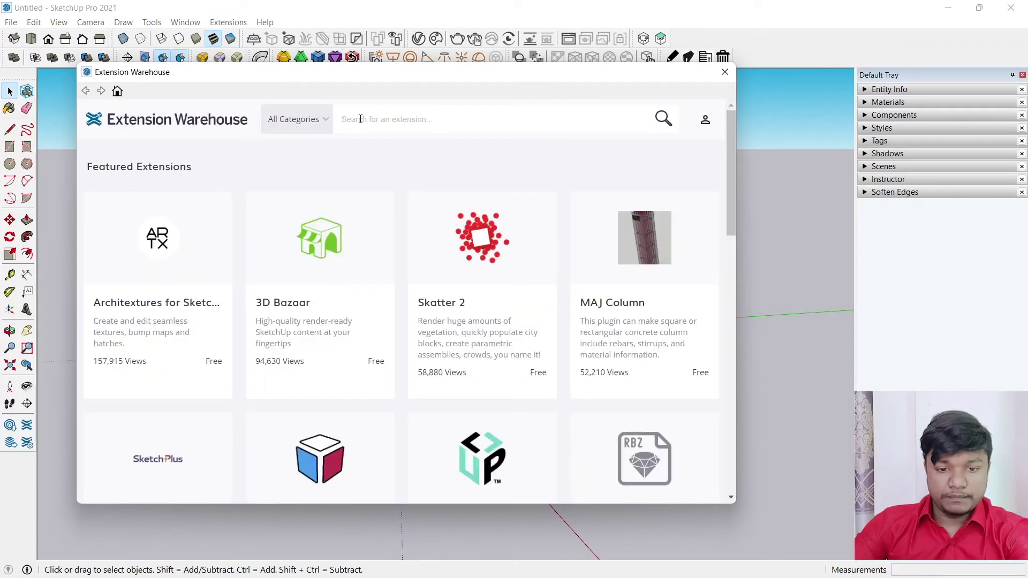
{"action": "type", "text": "Maj"}
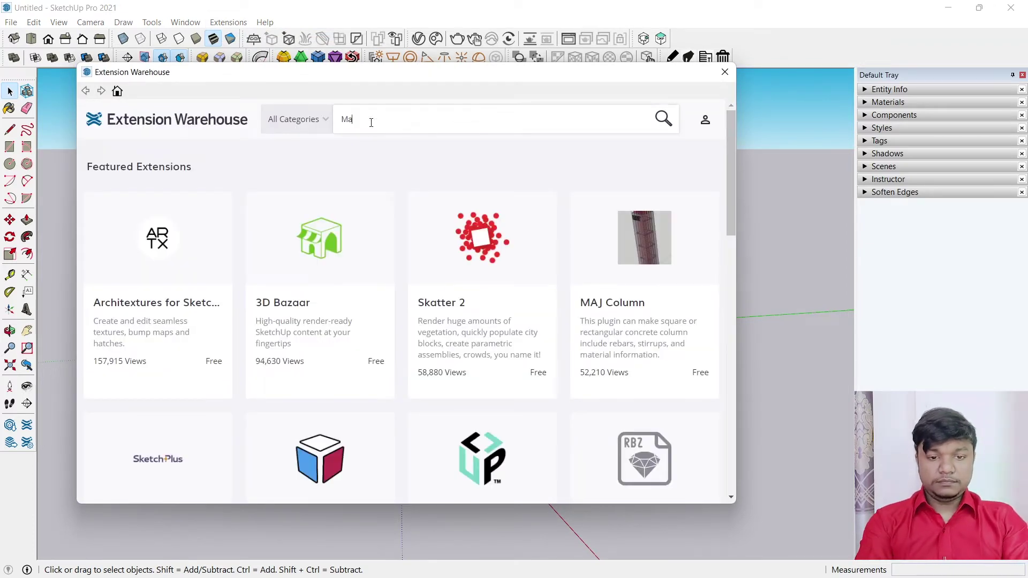
{"action": "type", "text": " B"}
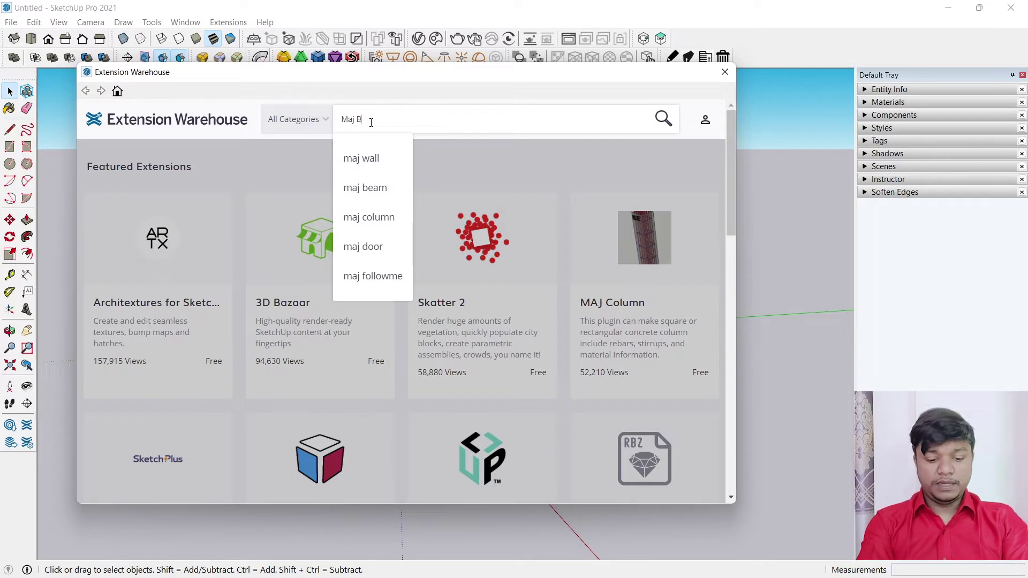
{"action": "type", "text": "ea"}
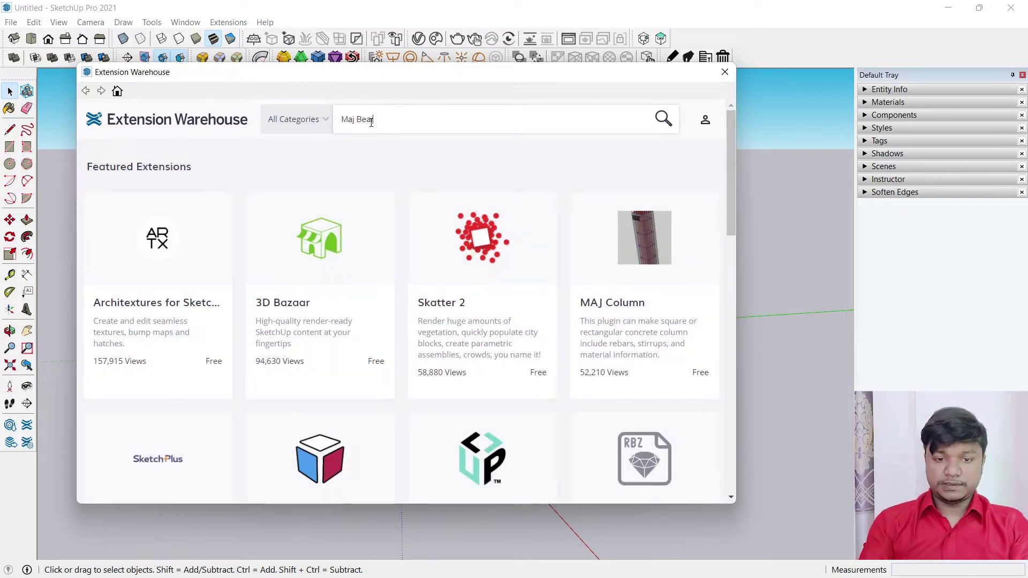
{"action": "type", "text": "m"}
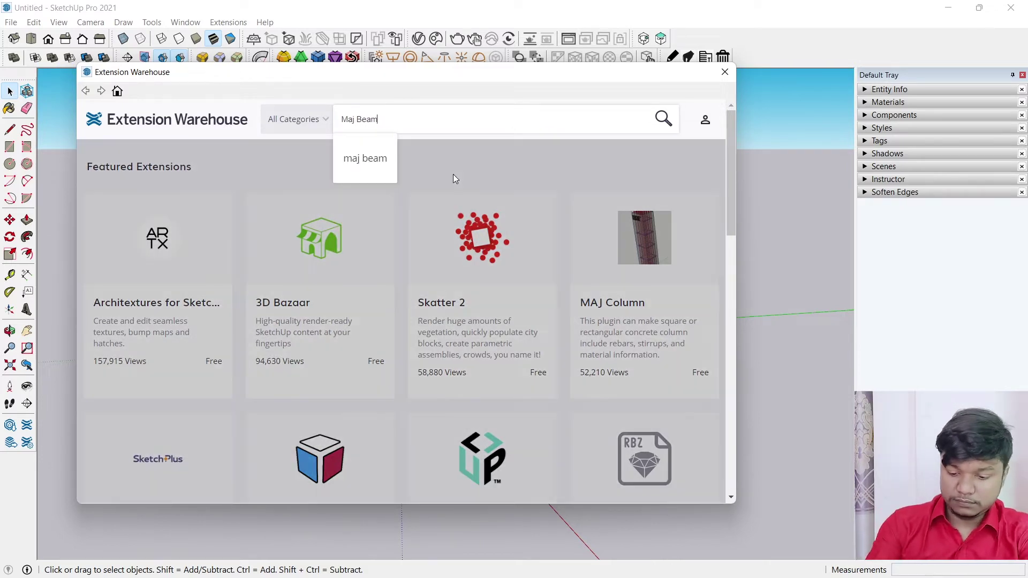
{"action": "key", "text": "Return"}
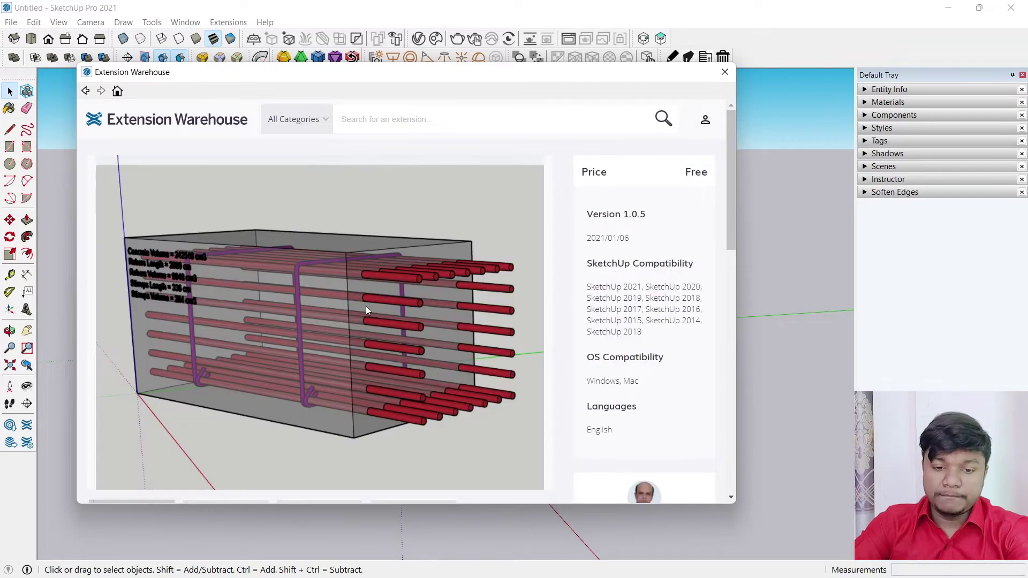
Step: Install the free MAJ Beam extension, confirming with Yes and acknowledging the success notice
{"action": "scroll", "coordinate": [374, 307], "scroll_direction": "down", "scroll_amount": 6}
{"action": "scroll", "coordinate": [399, 307], "scroll_direction": "up", "scroll_amount": 2}
{"action": "scroll", "coordinate": [401, 310], "scroll_direction": "down", "scroll_amount": 1}
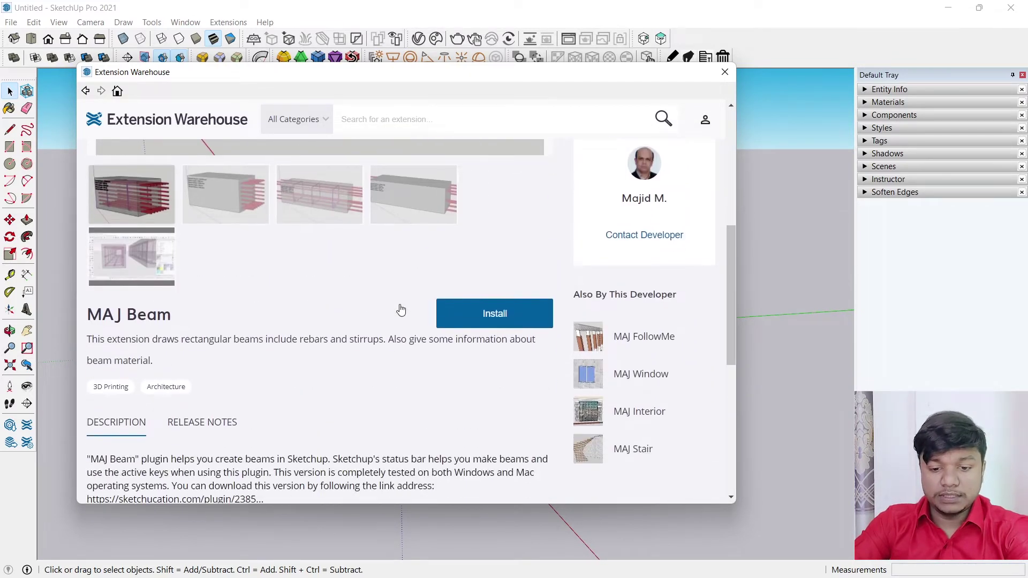
{"action": "left_click", "coordinate": [497, 315]}
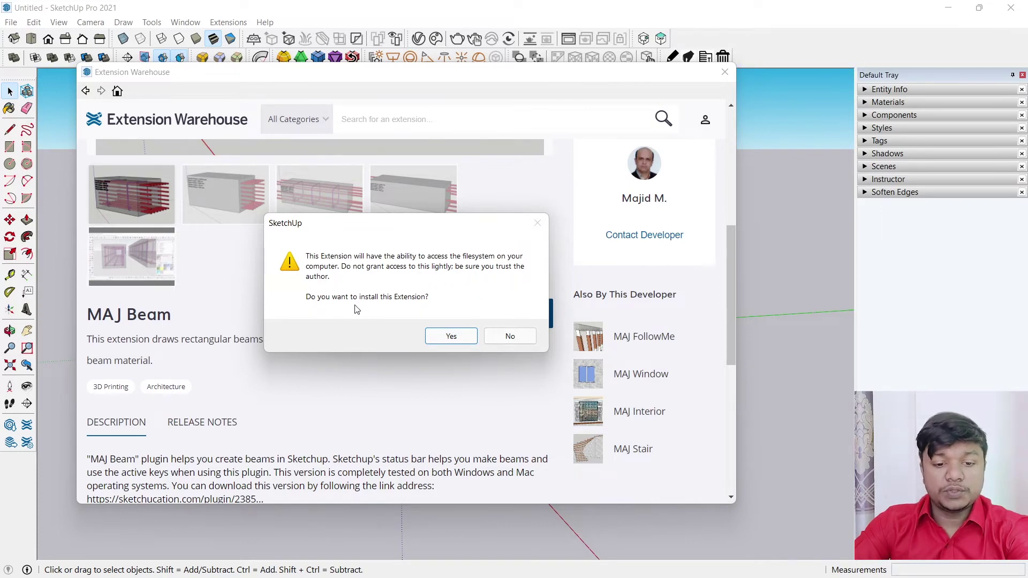
{"action": "left_click", "coordinate": [452, 338]}
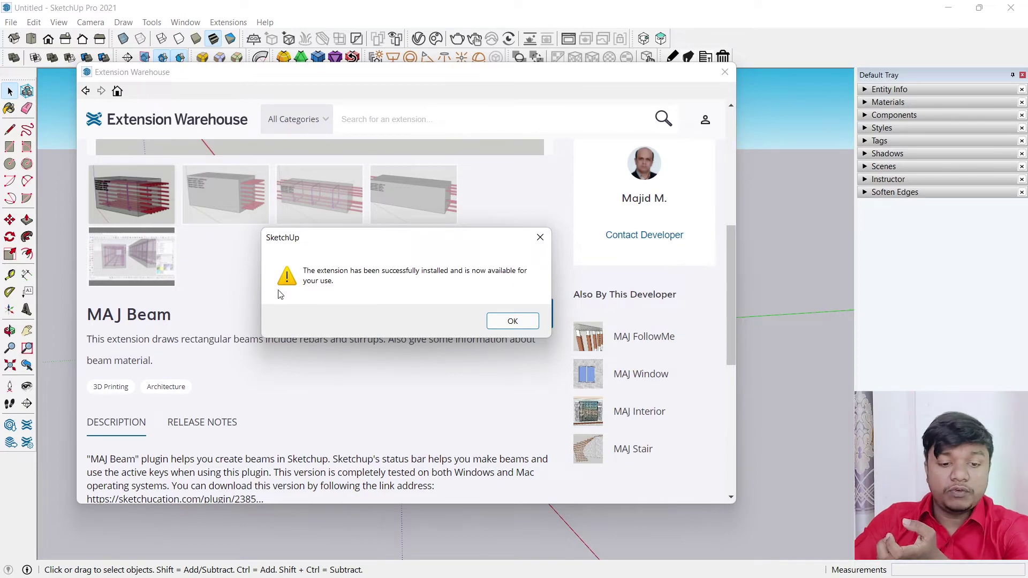
{"action": "left_click", "coordinate": [511, 321]}
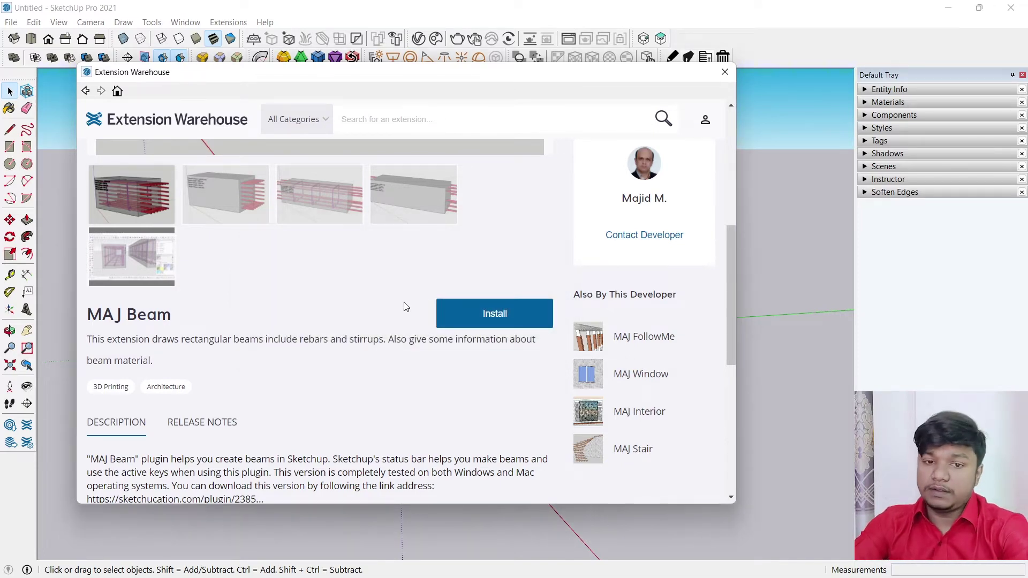
{"action": "scroll", "coordinate": [405, 306], "scroll_direction": "up", "scroll_amount": 3}
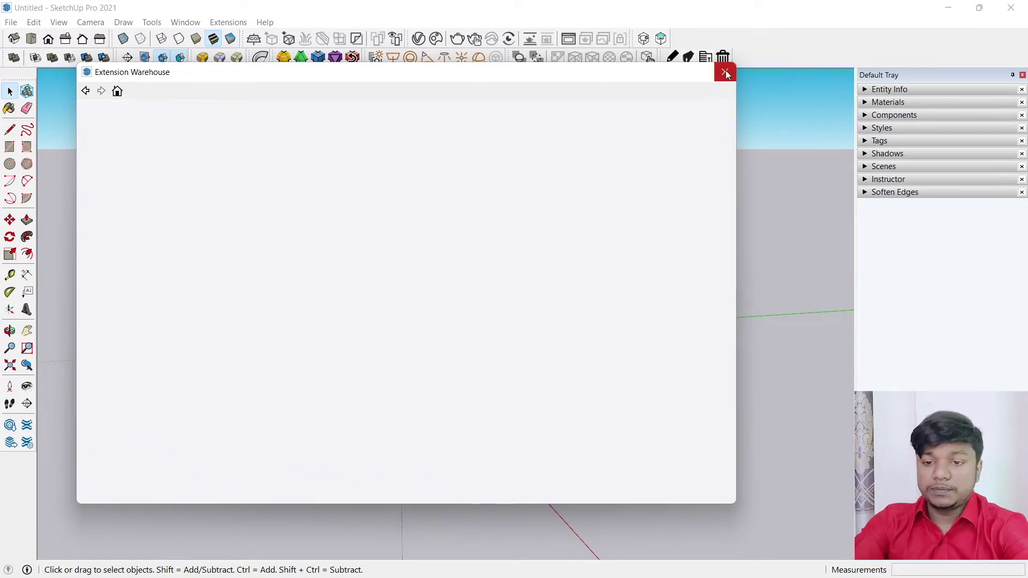
Step: Close the blank window and reopen Extension Warehouse on its Featured Extensions home page
{"action": "left_click", "coordinate": [725, 72]}
{"action": "left_click", "coordinate": [208, 24]}
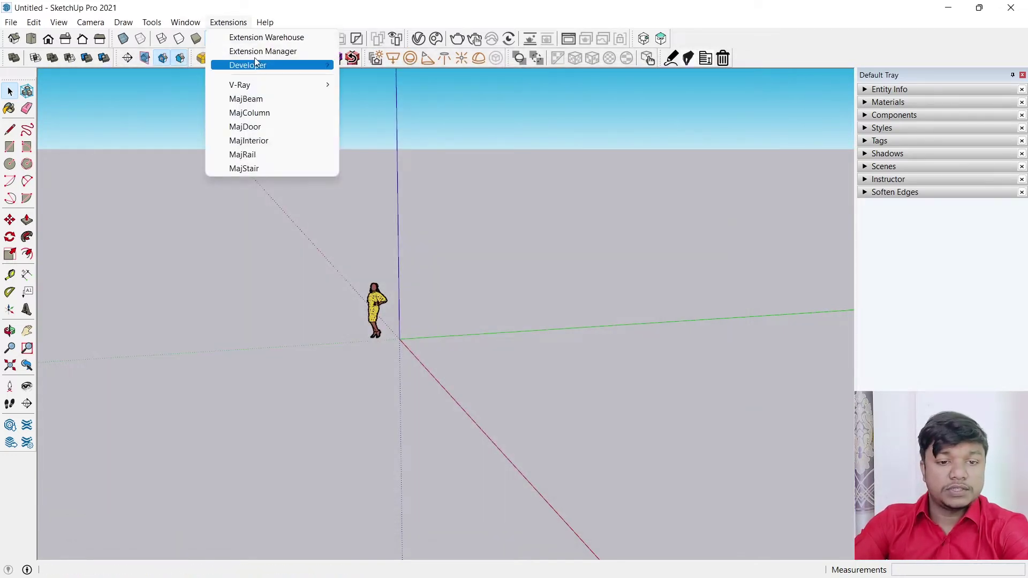
{"action": "left_click", "coordinate": [401, 7]}
{"action": "left_click", "coordinate": [233, 22]}
{"action": "mouse_move", "coordinate": [266, 22]}
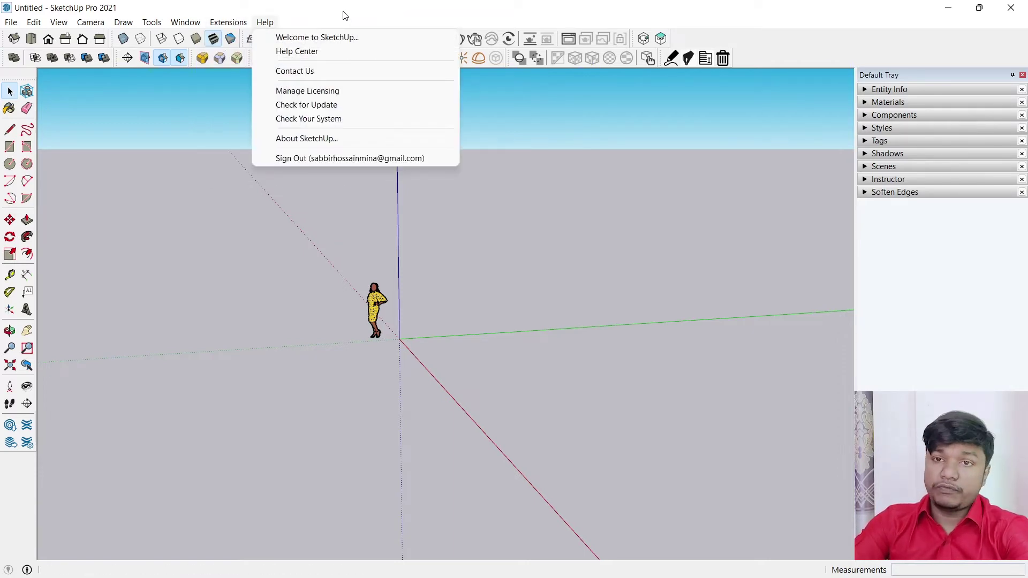
{"action": "left_click", "coordinate": [344, 15]}
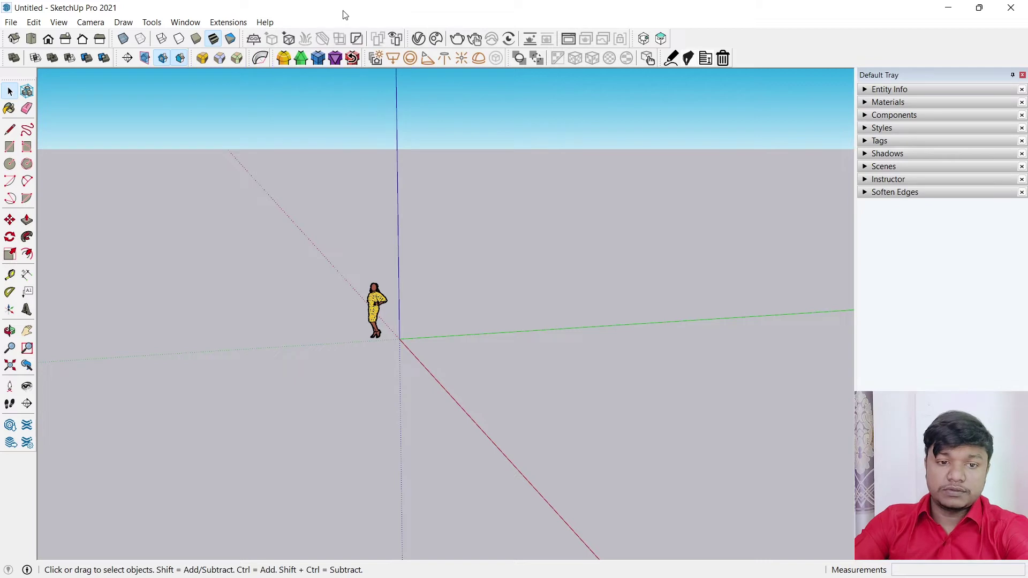
{"action": "left_click", "coordinate": [235, 21]}
{"action": "left_click", "coordinate": [233, 22]}
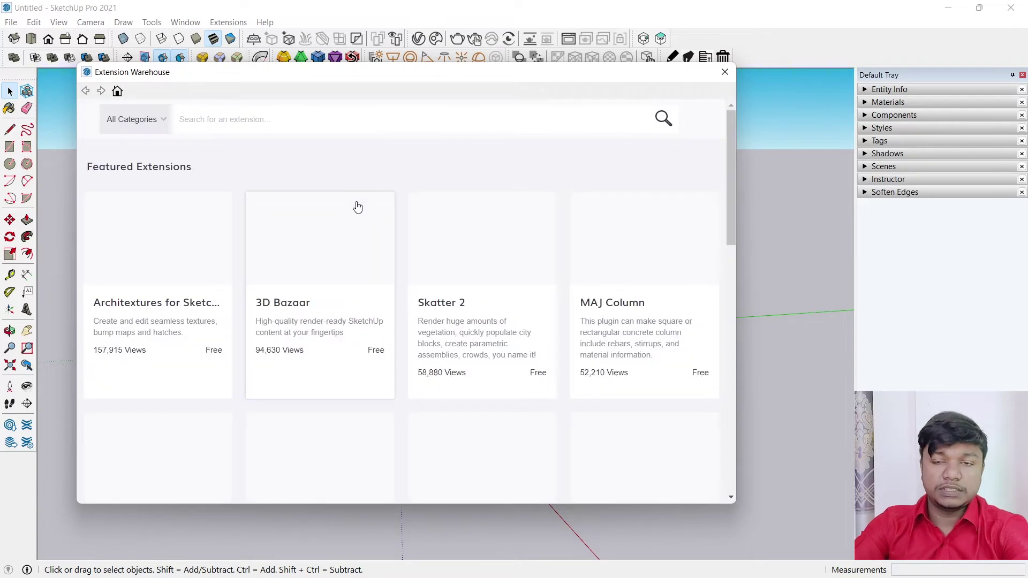
Step: Scroll the warehouse home page, then filter extensions to the Import & Export category
{"action": "scroll", "coordinate": [415, 284], "scroll_direction": "down", "scroll_amount": 3}
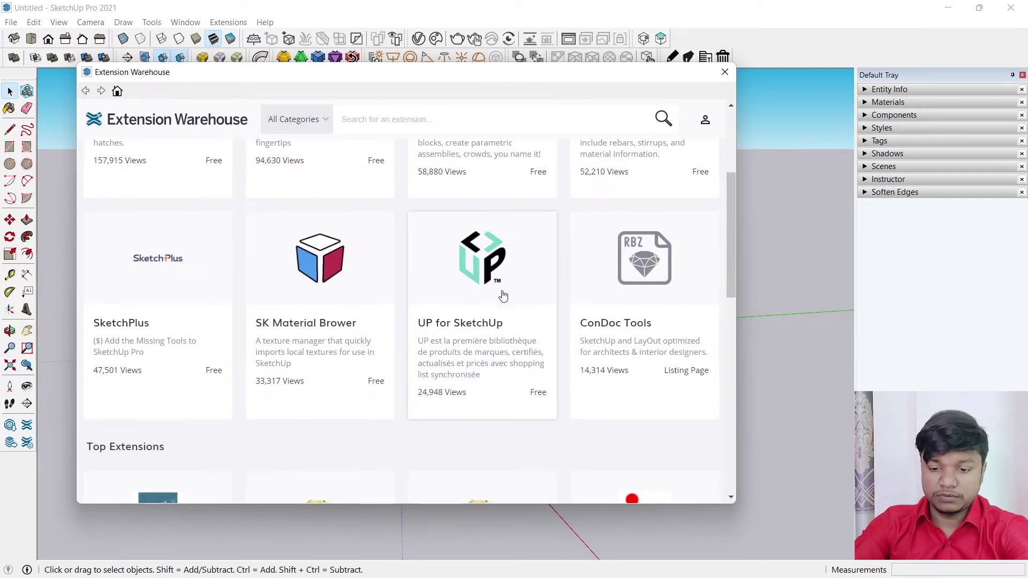
{"action": "scroll", "coordinate": [535, 299], "scroll_direction": "down", "scroll_amount": 5}
{"action": "scroll", "coordinate": [557, 303], "scroll_direction": "down", "scroll_amount": 3}
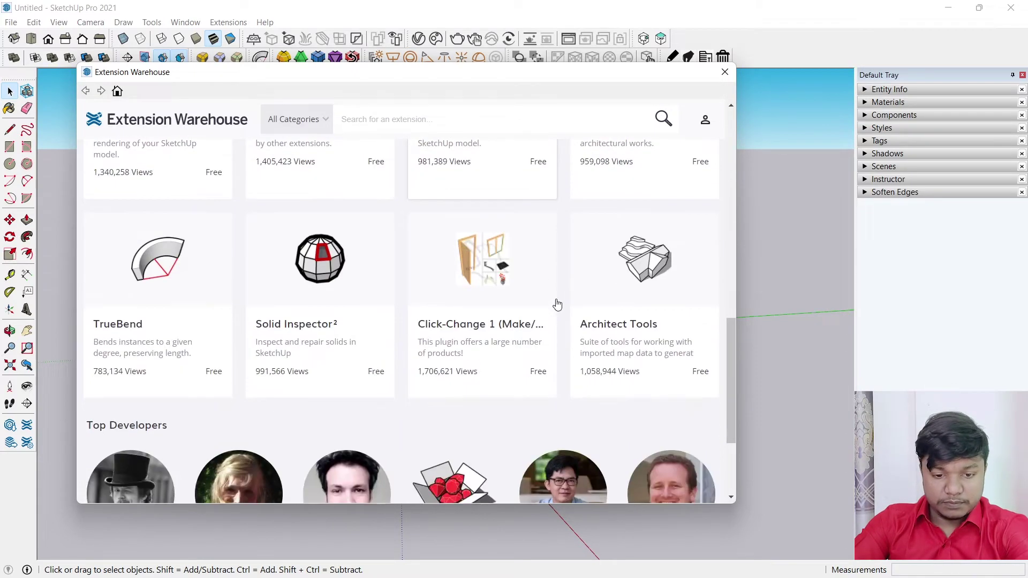
{"action": "scroll", "coordinate": [431, 289], "scroll_direction": "down", "scroll_amount": 2}
{"action": "scroll", "coordinate": [438, 287], "scroll_direction": "up", "scroll_amount": 12}
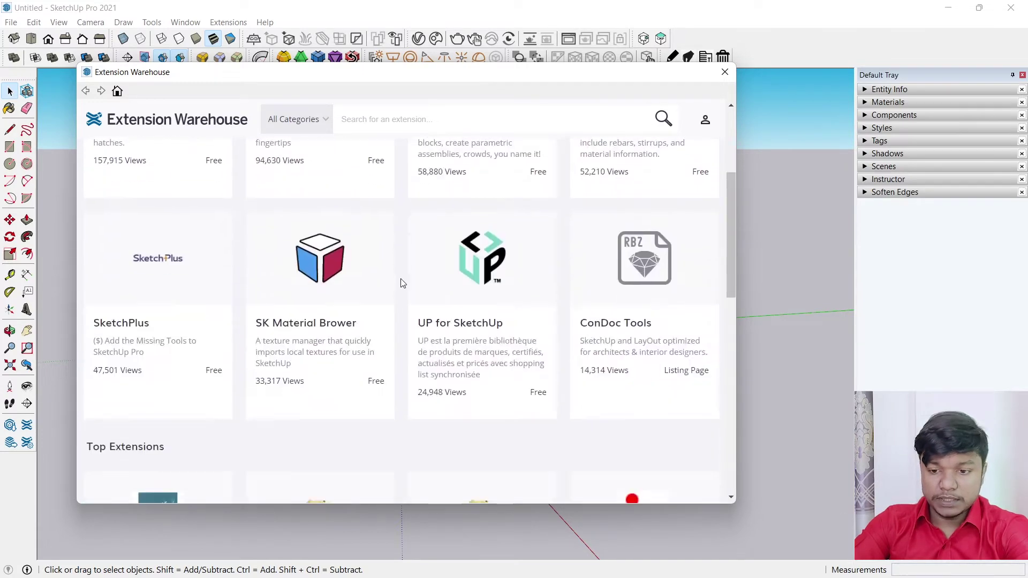
{"action": "left_click", "coordinate": [328, 120]}
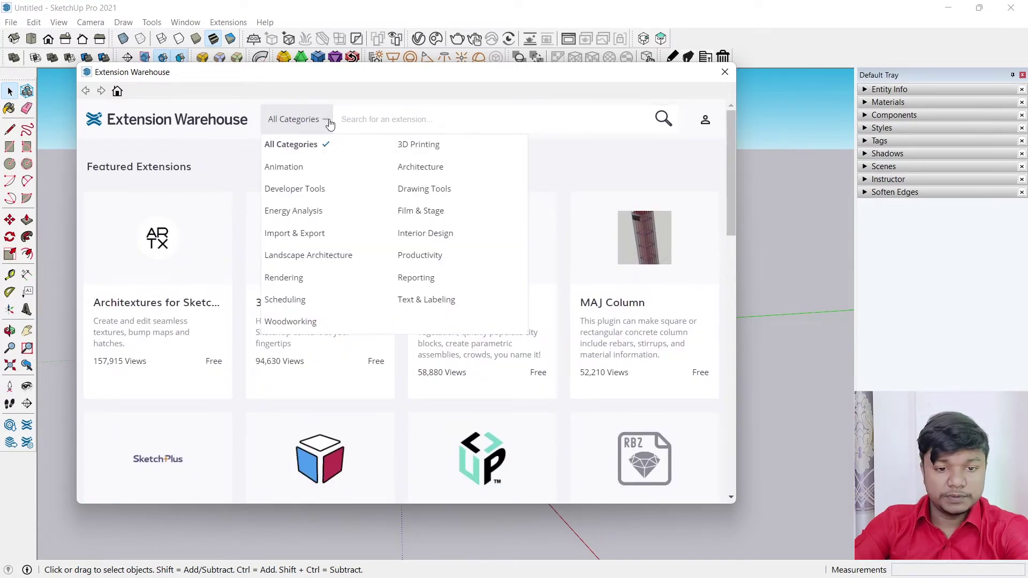
{"action": "left_click", "coordinate": [335, 233]}
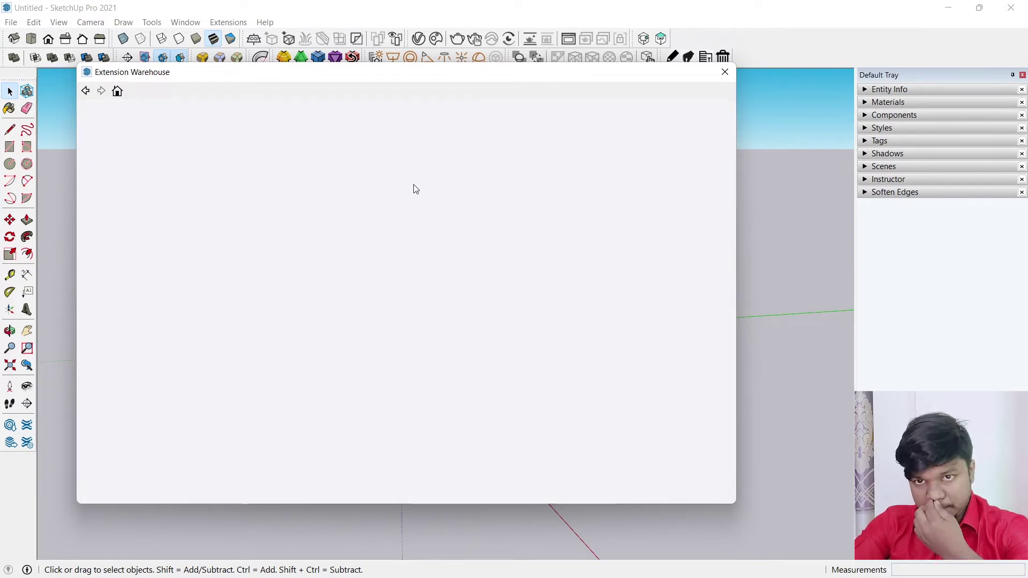
Step: Scroll through the Import & Export extension cards, then close the Extension Warehouse
{"action": "scroll", "coordinate": [415, 214], "scroll_direction": "down", "scroll_amount": 5}
{"action": "scroll", "coordinate": [415, 250], "scroll_direction": "down", "scroll_amount": 7}
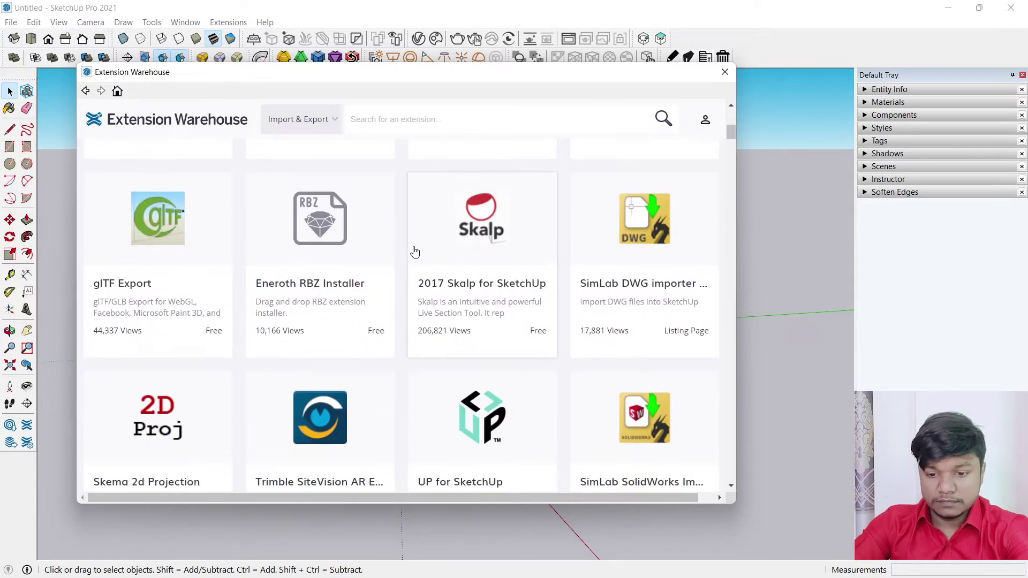
{"action": "scroll", "coordinate": [403, 258], "scroll_direction": "down", "scroll_amount": 8}
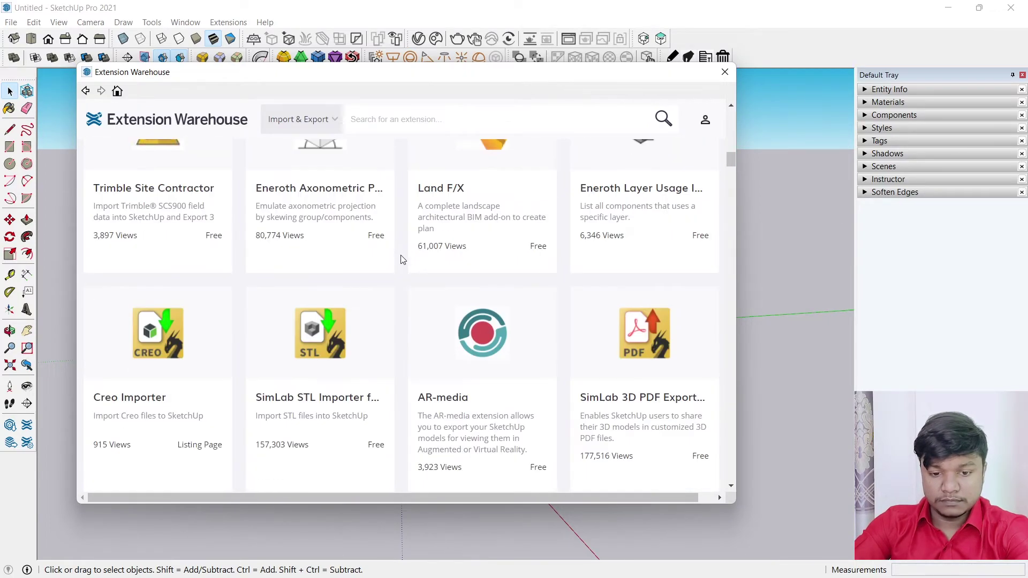
{"action": "scroll", "coordinate": [402, 260], "scroll_direction": "down", "scroll_amount": 1}
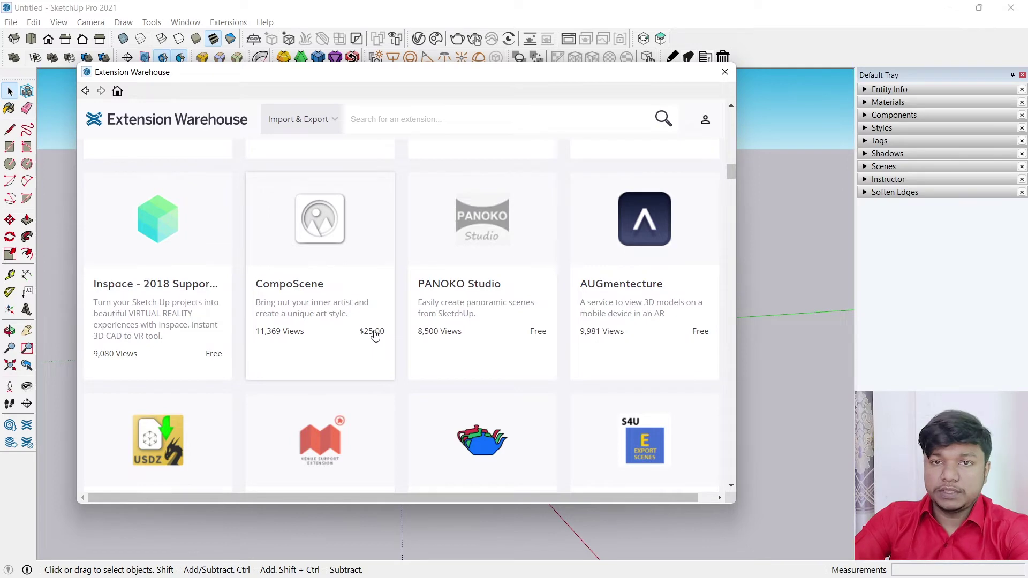
{"action": "scroll", "coordinate": [369, 337], "scroll_direction": "down", "scroll_amount": 2}
{"action": "scroll", "coordinate": [363, 327], "scroll_direction": "up", "scroll_amount": 3}
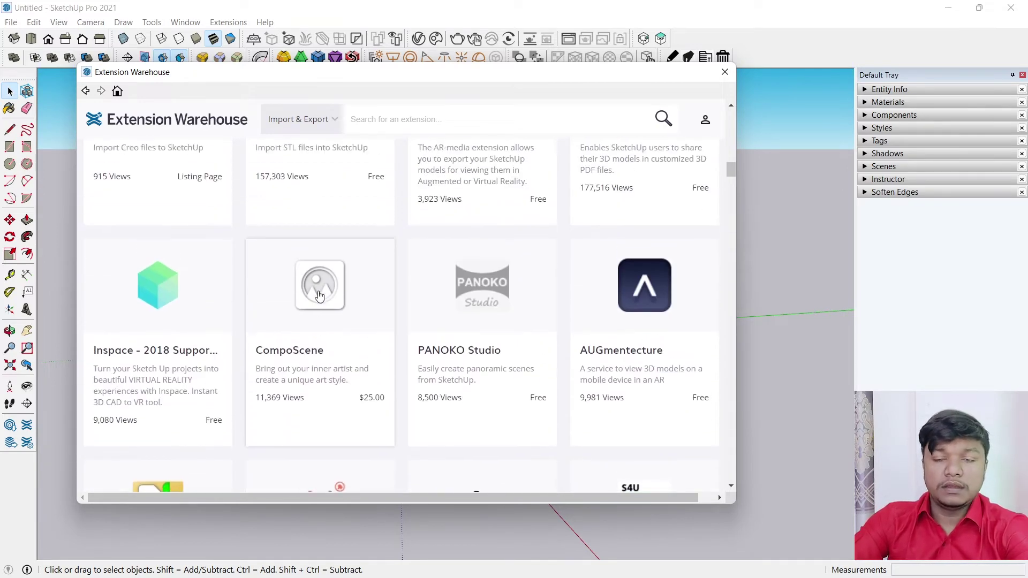
{"action": "scroll", "coordinate": [332, 298], "scroll_direction": "up", "scroll_amount": 3}
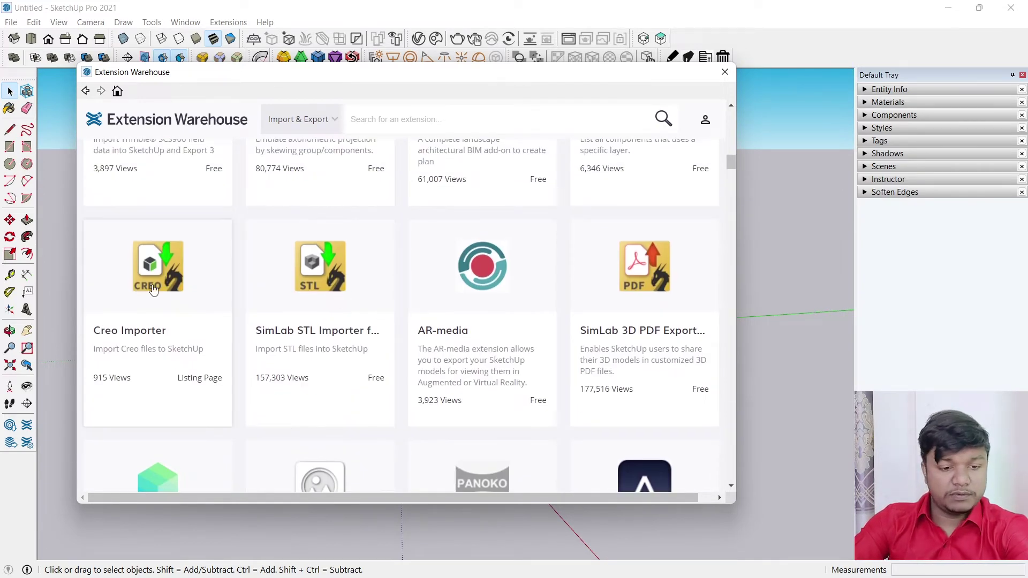
{"action": "scroll", "coordinate": [298, 314], "scroll_direction": "up", "scroll_amount": 3}
{"action": "scroll", "coordinate": [353, 310], "scroll_direction": "up", "scroll_amount": 3}
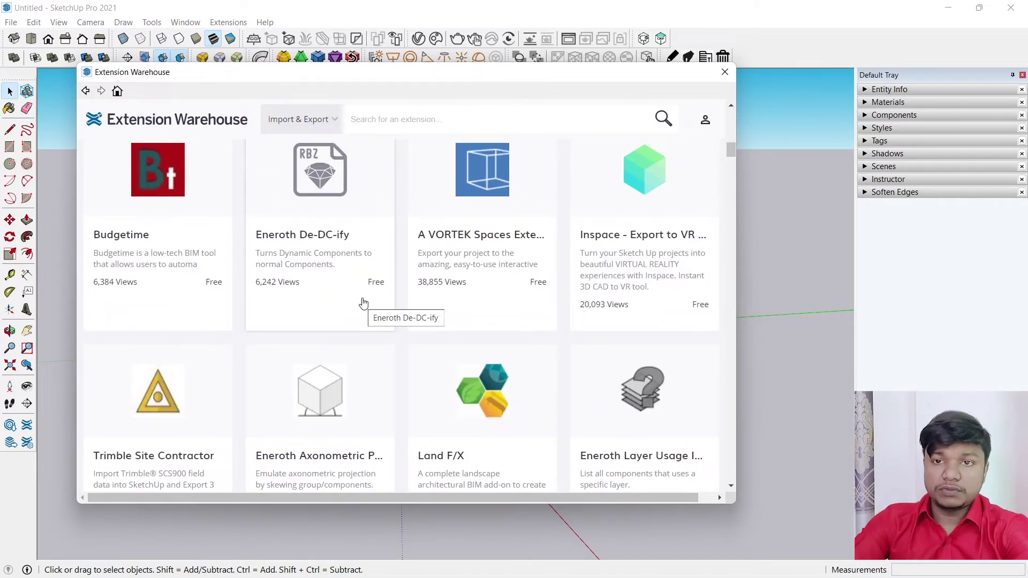
{"action": "left_click", "coordinate": [724, 72]}
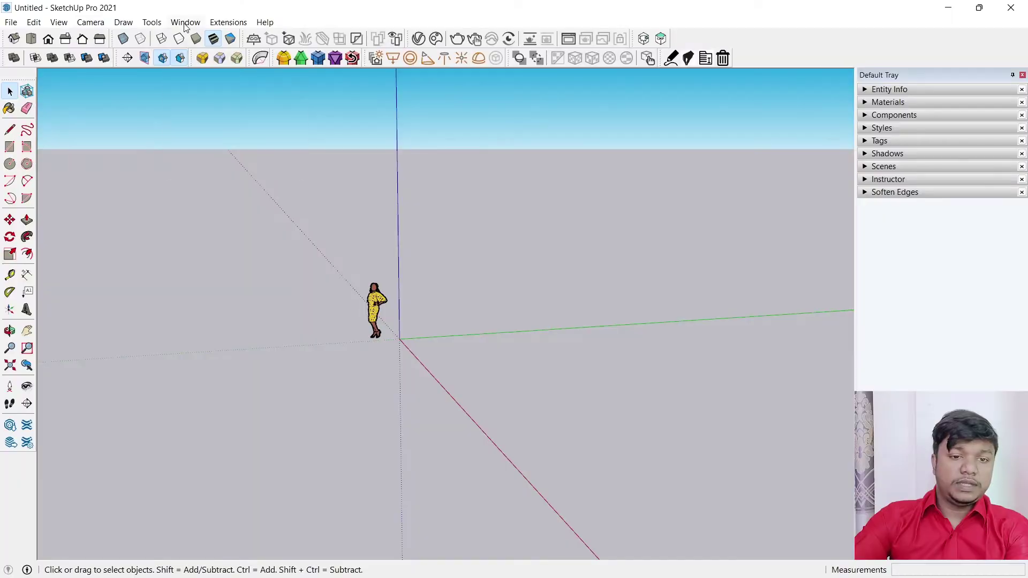
Step: Open 3D Warehouse from the Window menu, check the account profile options, then close it
{"action": "left_click", "coordinate": [185, 25]}
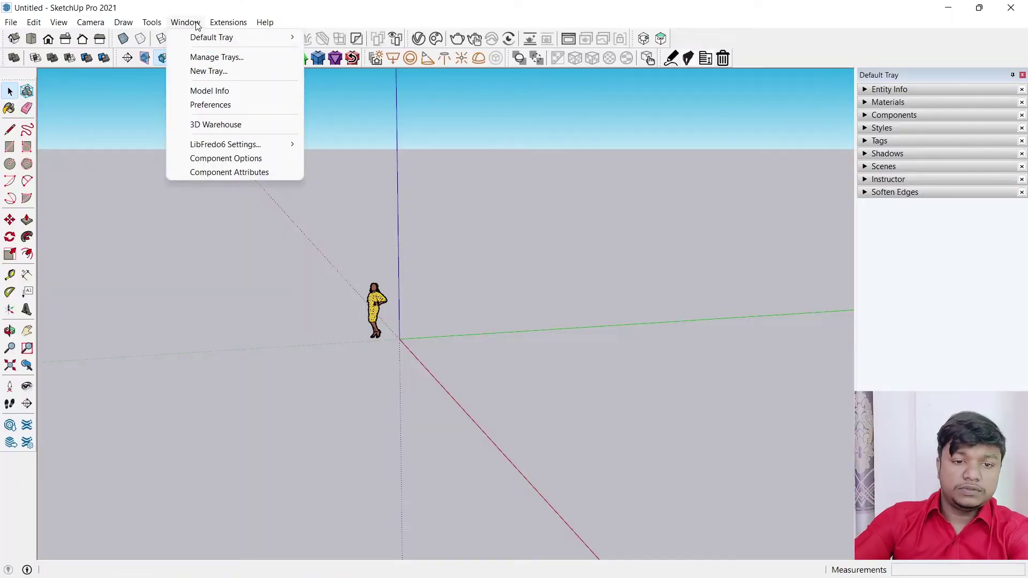
{"action": "left_click", "coordinate": [236, 125]}
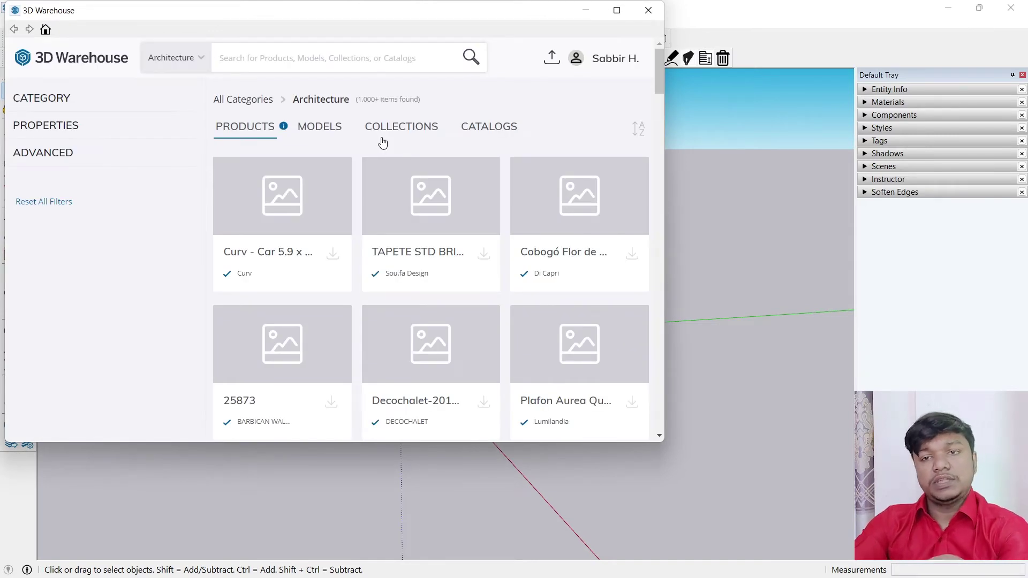
{"action": "left_click", "coordinate": [621, 58]}
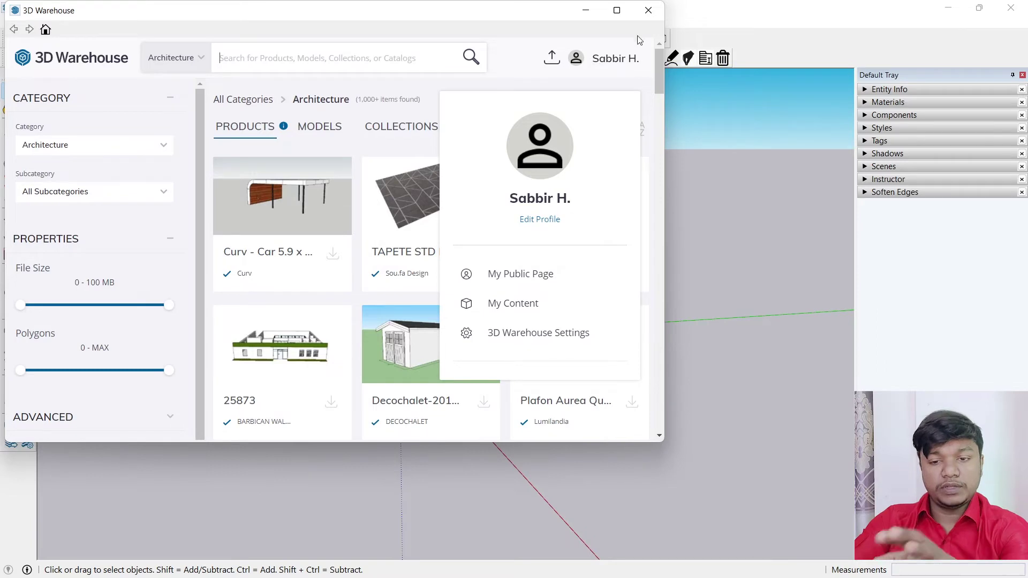
{"action": "left_click", "coordinate": [647, 10]}
Step: Reopen 3D Warehouse via the Window menu, now listing Architecture models
{"action": "left_click", "coordinate": [228, 22]}
{"action": "left_click", "coordinate": [264, 22]}
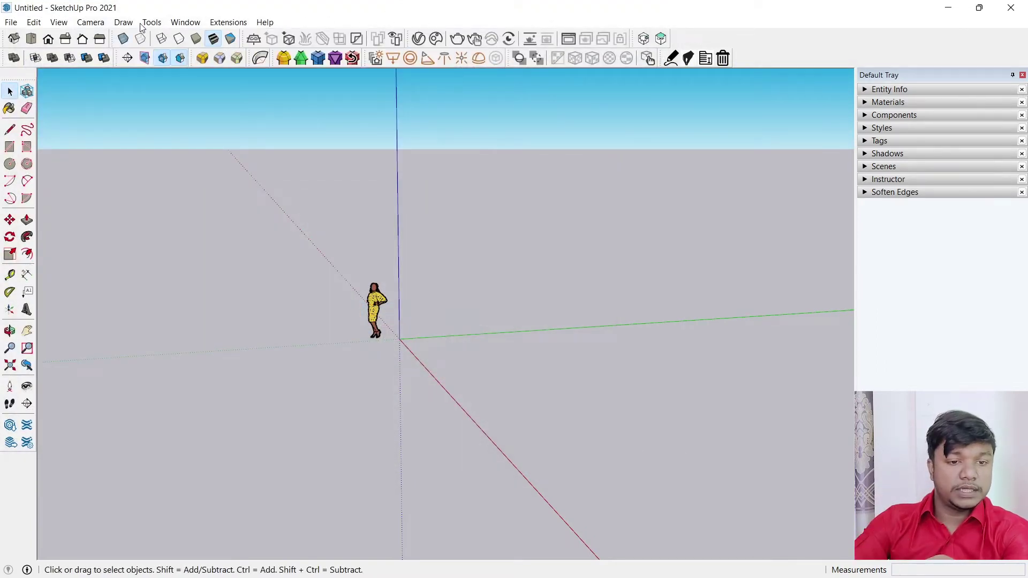
{"action": "left_click", "coordinate": [182, 23]}
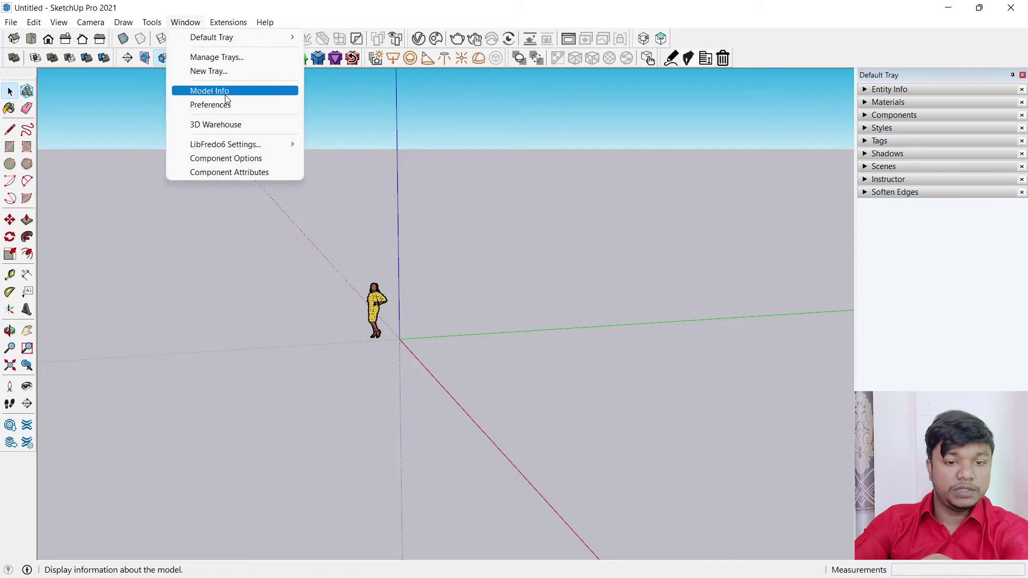
{"action": "left_click", "coordinate": [235, 127]}
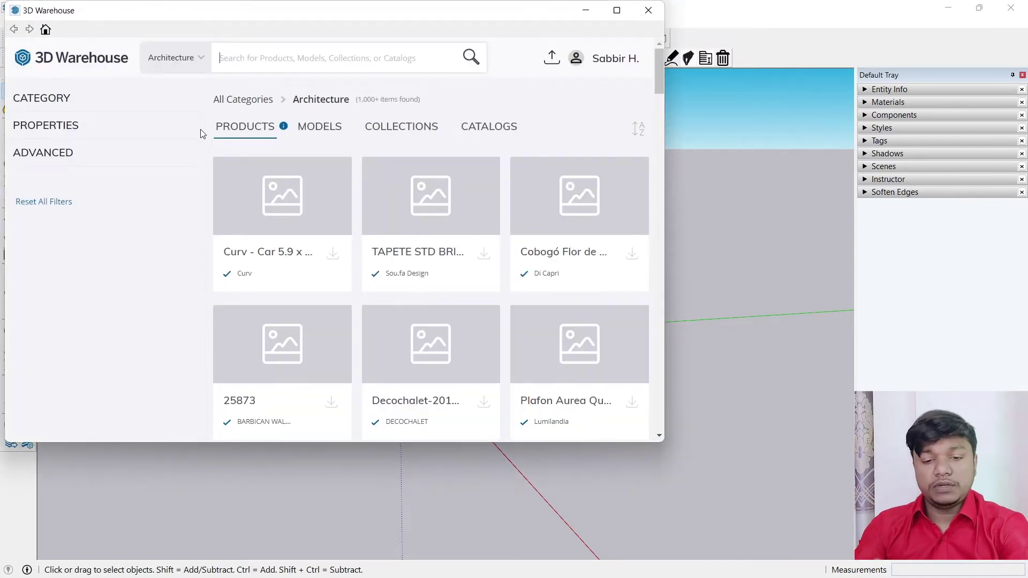
{"action": "scroll", "coordinate": [333, 255], "scroll_direction": "down", "scroll_amount": 10}
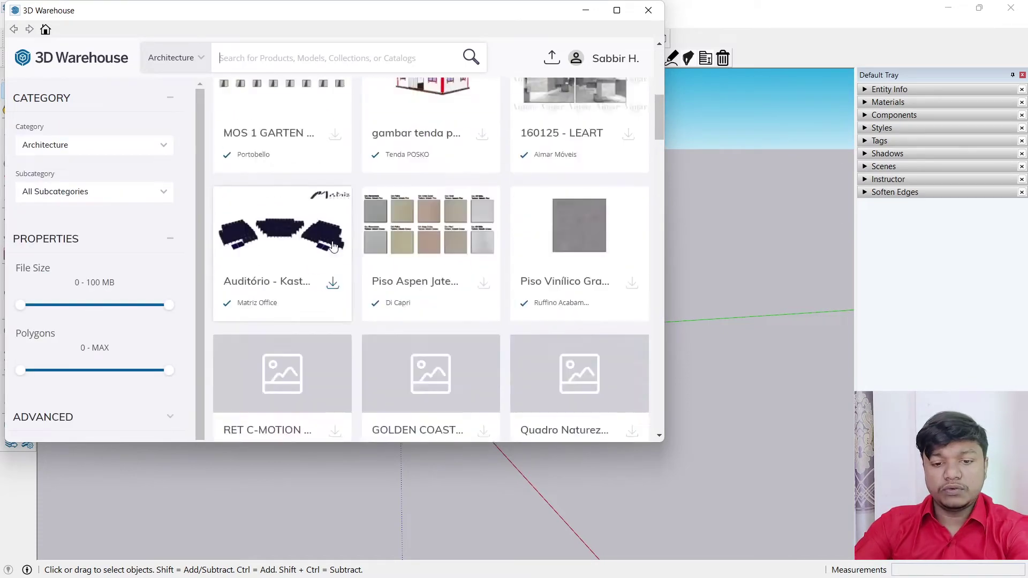
{"action": "scroll", "coordinate": [379, 268], "scroll_direction": "down", "scroll_amount": 8}
{"action": "scroll", "coordinate": [379, 268], "scroll_direction": "up", "scroll_amount": 6}
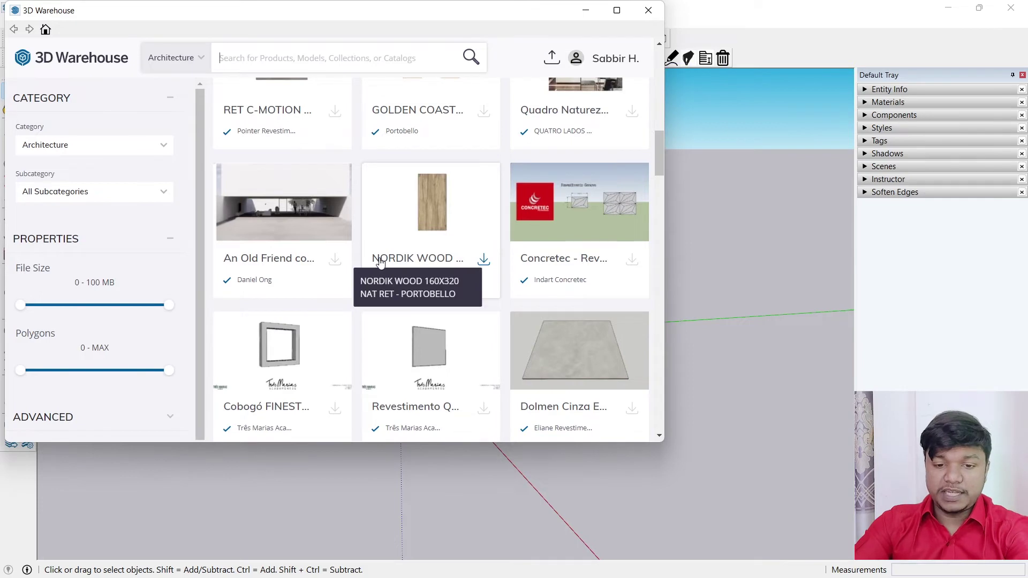
{"action": "scroll", "coordinate": [382, 260], "scroll_direction": "up", "scroll_amount": 4}
{"action": "scroll", "coordinate": [367, 236], "scroll_direction": "down", "scroll_amount": 7}
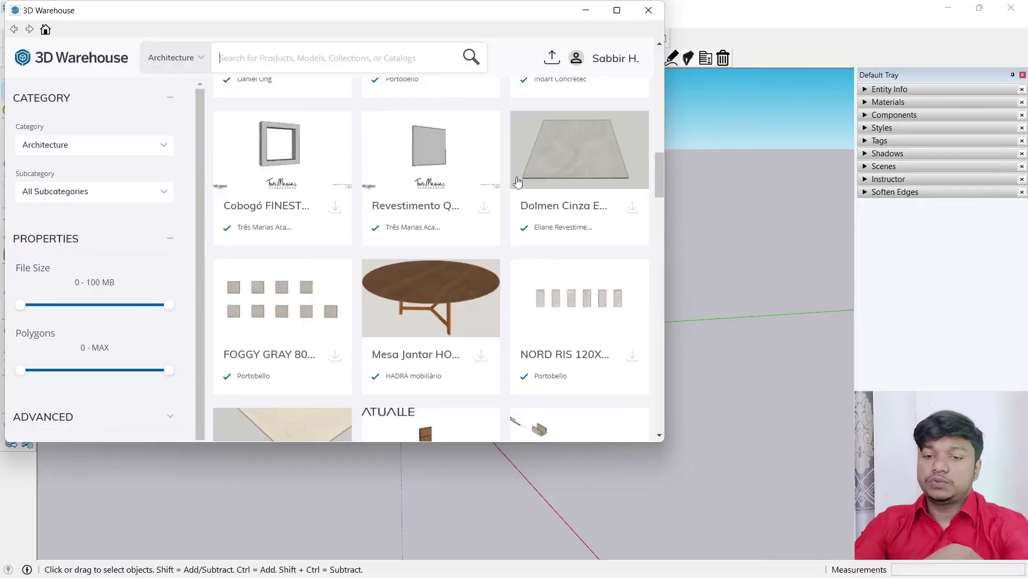
{"action": "scroll", "coordinate": [361, 266], "scroll_direction": "down", "scroll_amount": 10}
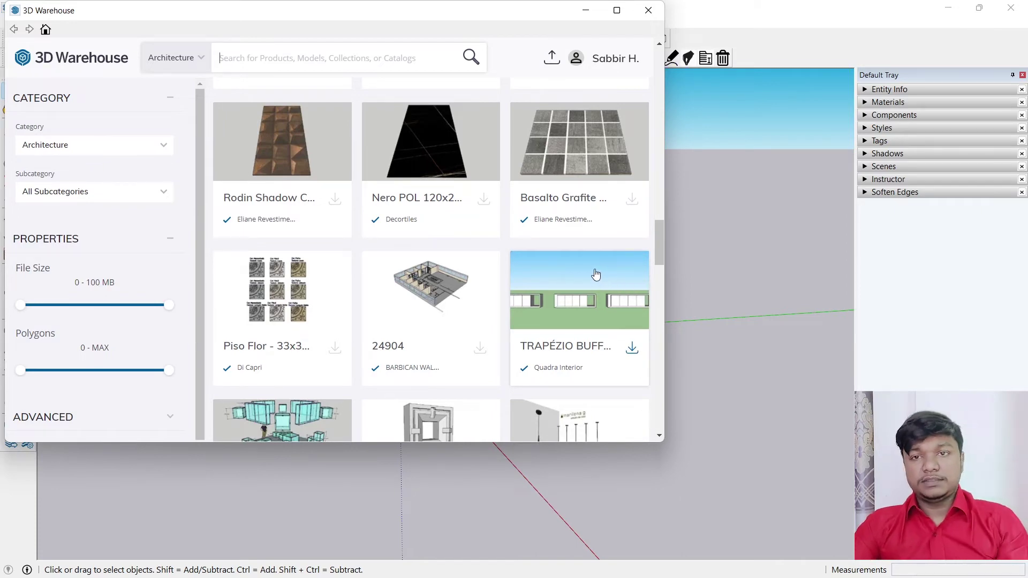
{"action": "scroll", "coordinate": [532, 260], "scroll_direction": "down", "scroll_amount": 3}
{"action": "scroll", "coordinate": [375, 214], "scroll_direction": "up", "scroll_amount": 6}
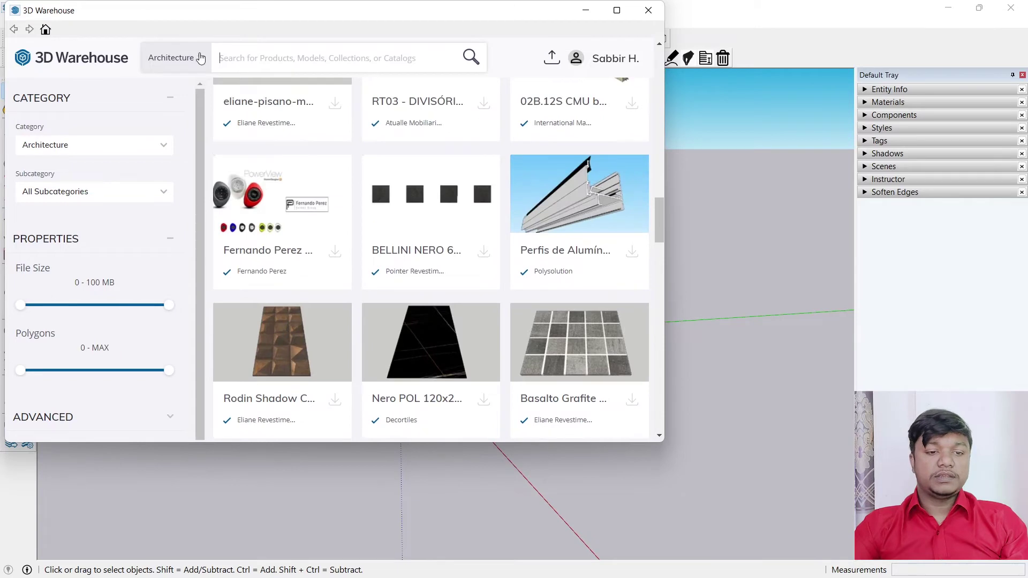
Step: Switch the 3D Warehouse results to the Animals category and scroll them
{"action": "left_click", "coordinate": [191, 63]}
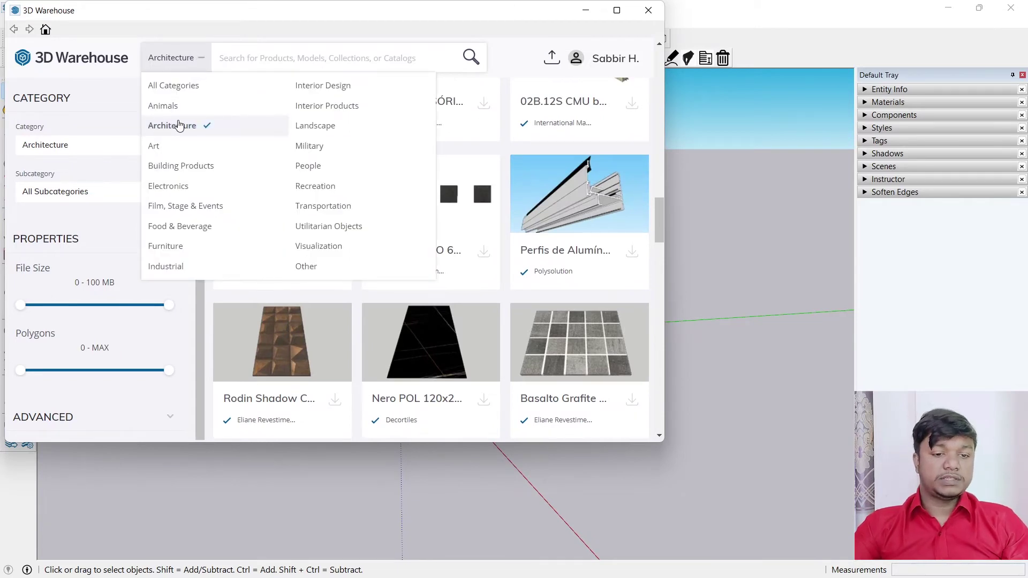
{"action": "left_click", "coordinate": [163, 106]}
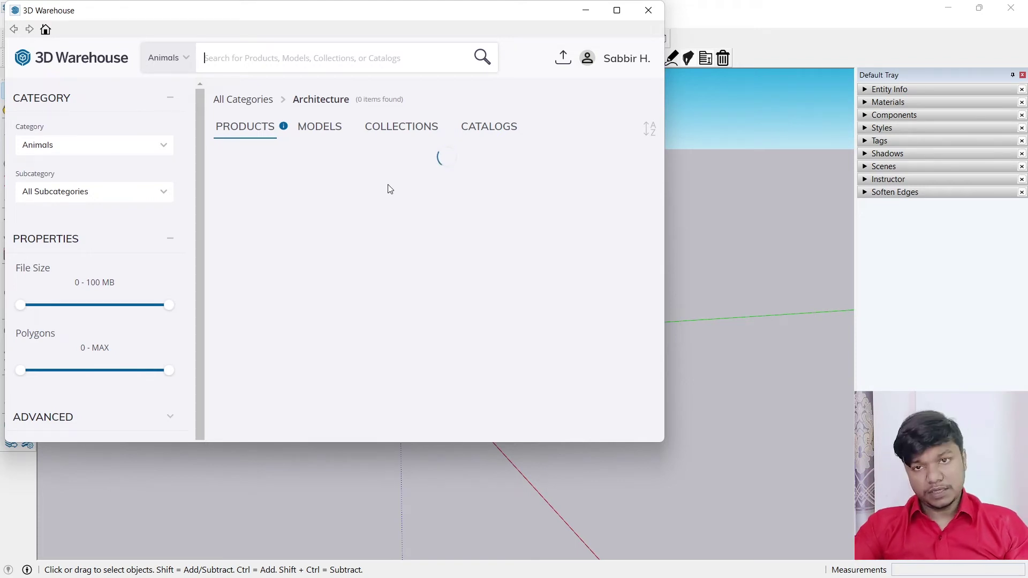
{"action": "scroll", "coordinate": [405, 215], "scroll_direction": "down", "scroll_amount": 10}
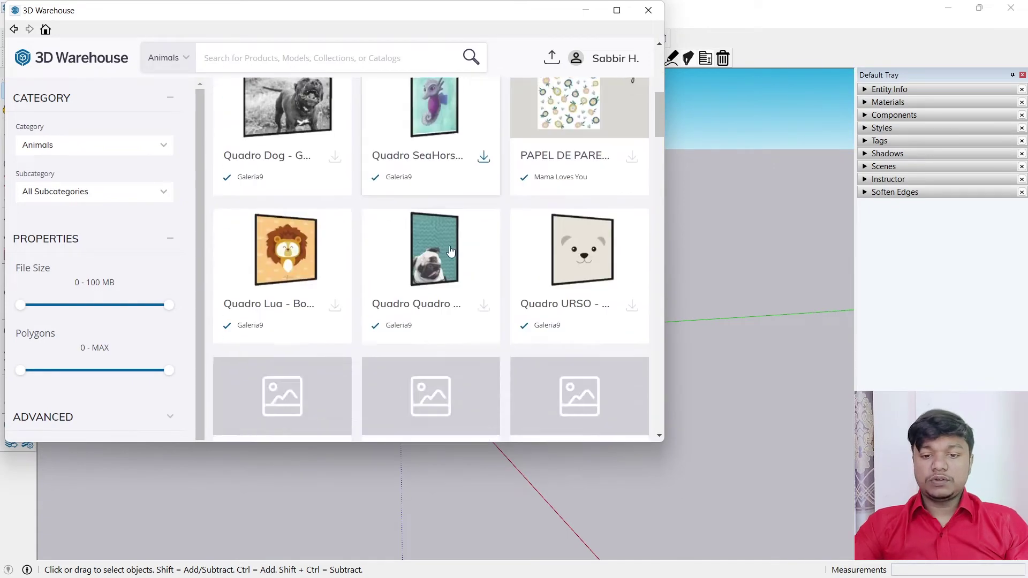
{"action": "scroll", "coordinate": [351, 211], "scroll_direction": "up", "scroll_amount": 9}
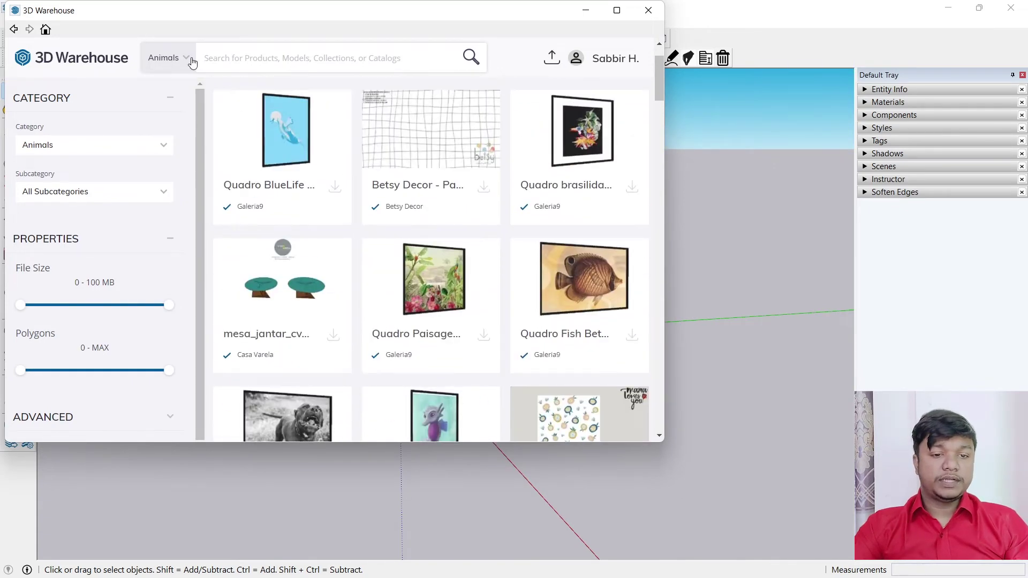
Step: Switch to the Art category and scroll through its models
{"action": "left_click", "coordinate": [193, 63]}
{"action": "left_click", "coordinate": [187, 147]}
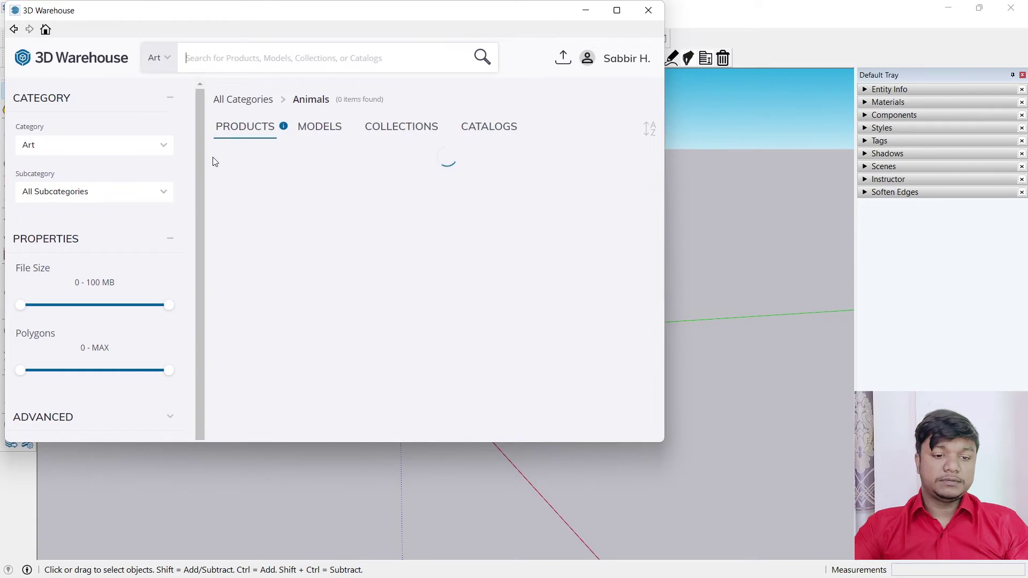
{"action": "scroll", "coordinate": [345, 203], "scroll_direction": "down", "scroll_amount": 2}
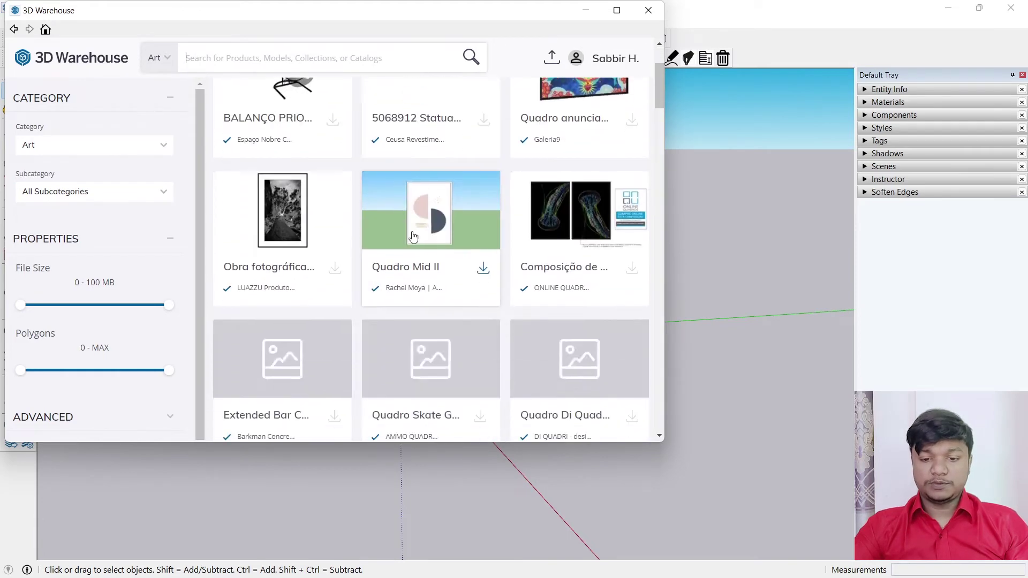
{"action": "scroll", "coordinate": [350, 229], "scroll_direction": "down", "scroll_amount": 3}
{"action": "scroll", "coordinate": [328, 234], "scroll_direction": "down", "scroll_amount": 2}
{"action": "scroll", "coordinate": [316, 225], "scroll_direction": "up", "scroll_amount": 4}
{"action": "scroll", "coordinate": [387, 236], "scroll_direction": "down", "scroll_amount": 4}
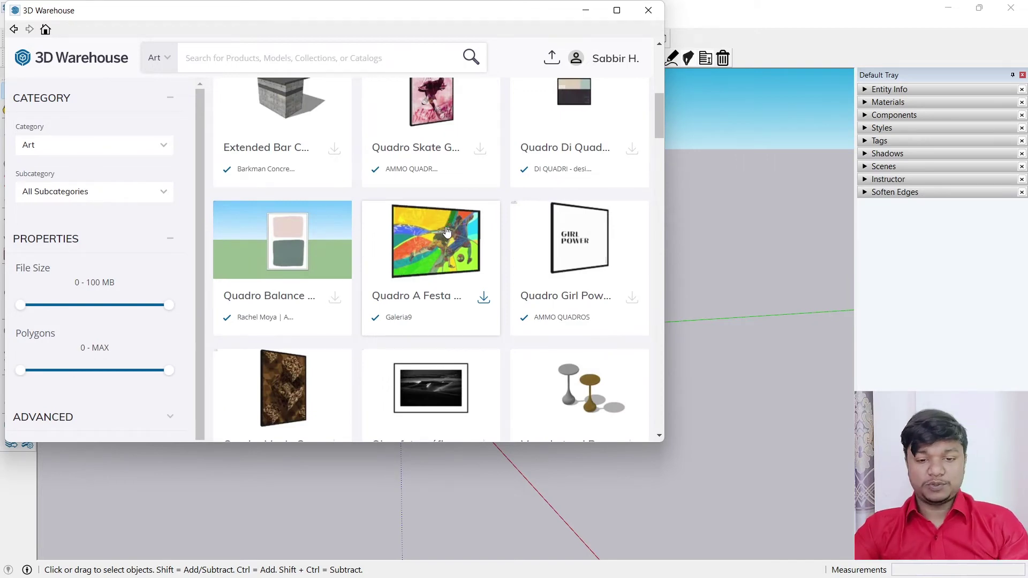
{"action": "scroll", "coordinate": [445, 231], "scroll_direction": "up", "scroll_amount": 5}
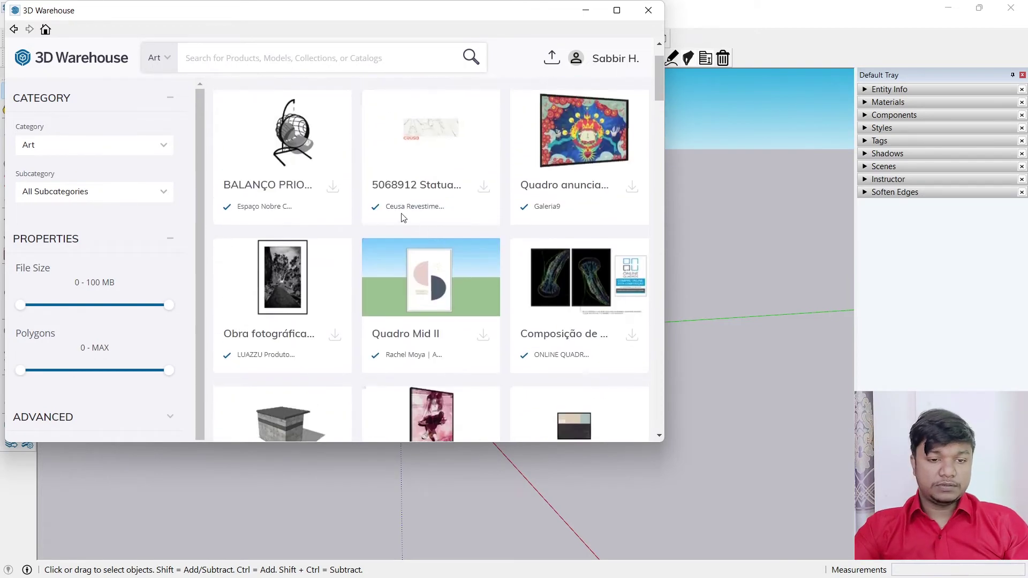
Step: Set the category filter back to All Categories
{"action": "left_click", "coordinate": [168, 60]}
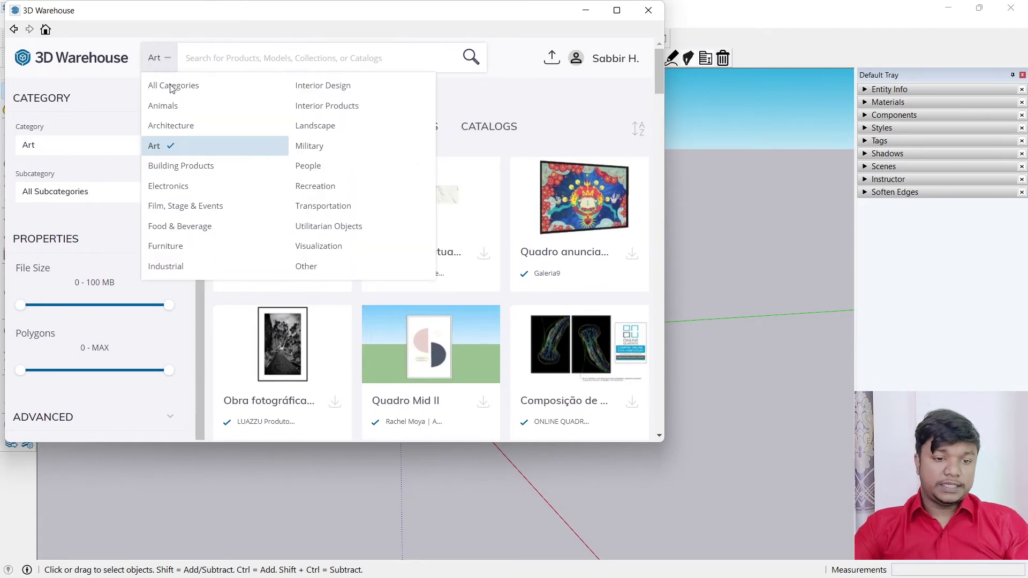
{"action": "left_click", "coordinate": [167, 85]}
{"action": "left_click", "coordinate": [184, 58]}
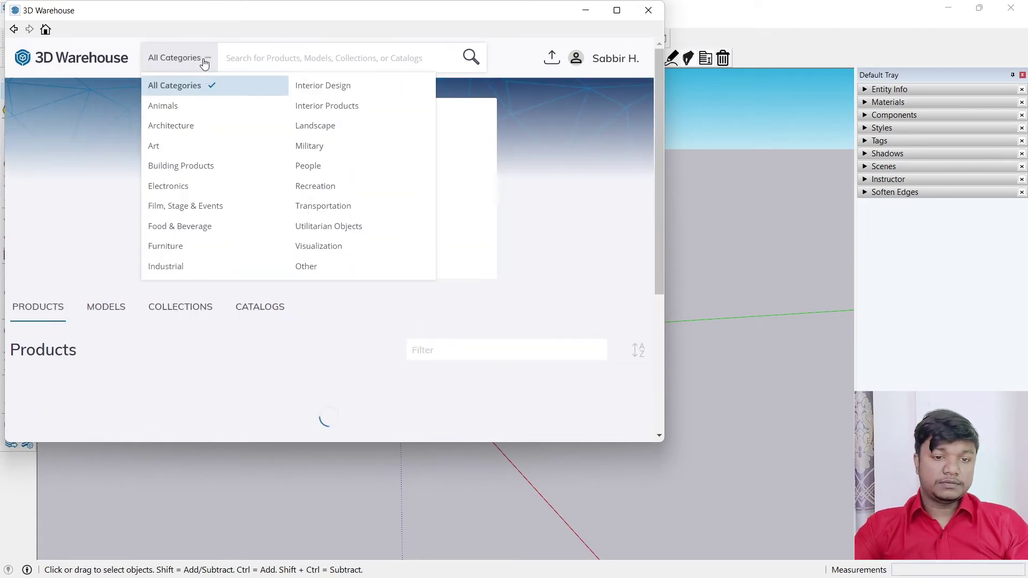
Step: Switch 3D Warehouse to the Building Products category, scroll through the results, then leave the window
{"action": "left_click", "coordinate": [195, 167]}
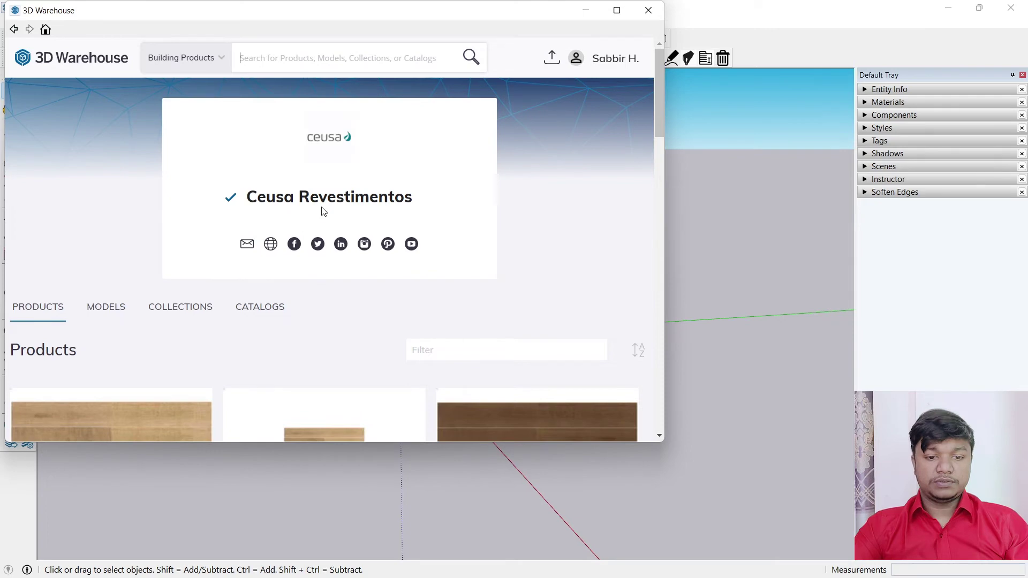
{"action": "scroll", "coordinate": [415, 258], "scroll_direction": "down", "scroll_amount": 5}
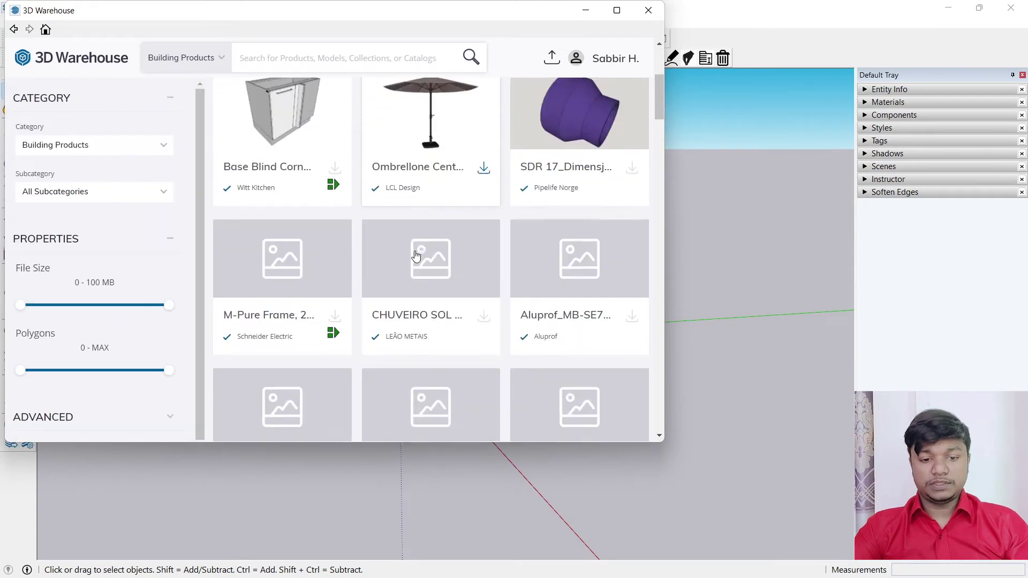
{"action": "scroll", "coordinate": [396, 245], "scroll_direction": "up", "scroll_amount": 1}
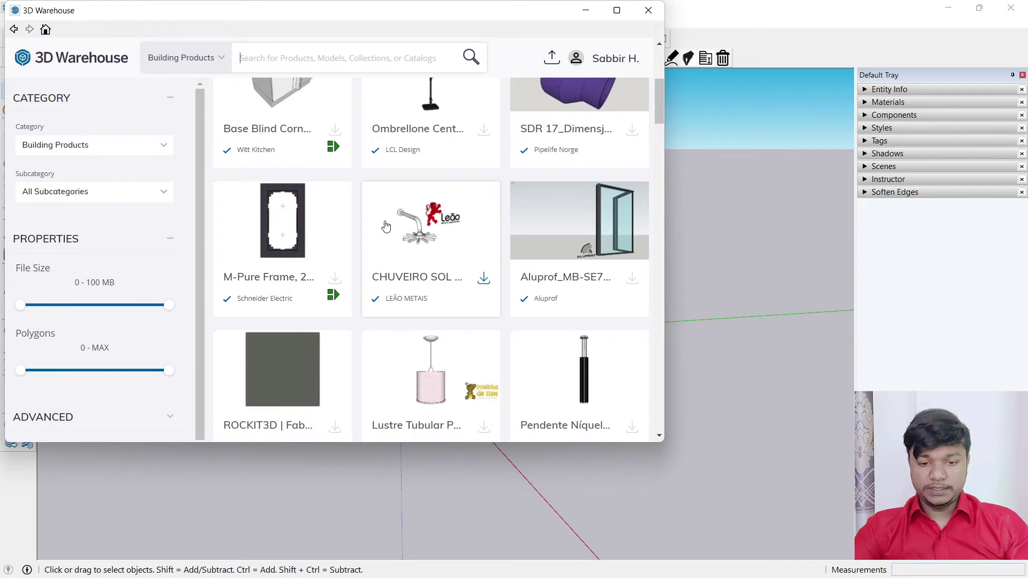
{"action": "scroll", "coordinate": [407, 241], "scroll_direction": "down", "scroll_amount": 3}
{"action": "scroll", "coordinate": [455, 274], "scroll_direction": "down", "scroll_amount": 3}
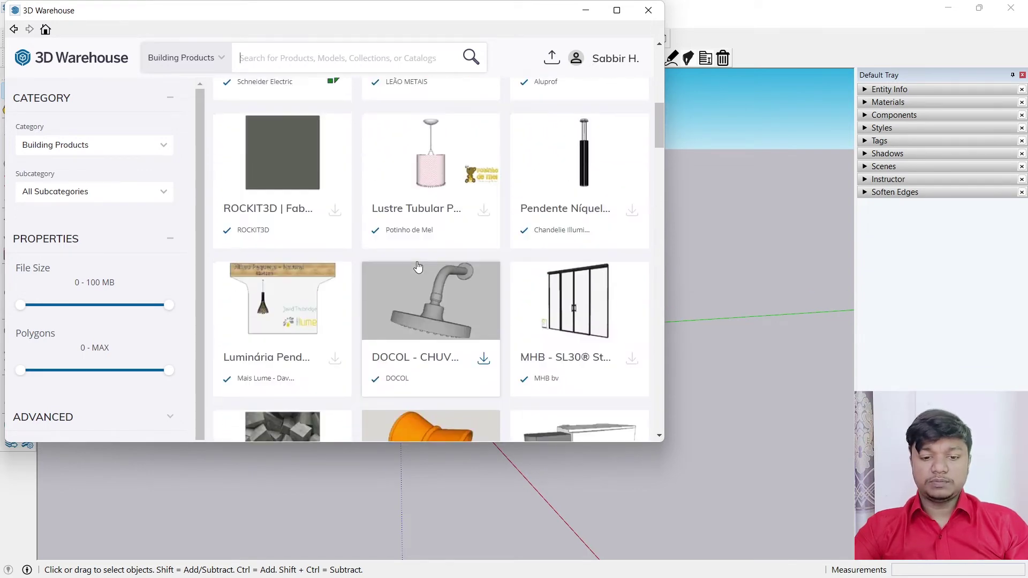
{"action": "scroll", "coordinate": [434, 252], "scroll_direction": "down", "scroll_amount": 8}
{"action": "scroll", "coordinate": [429, 247], "scroll_direction": "down", "scroll_amount": 6}
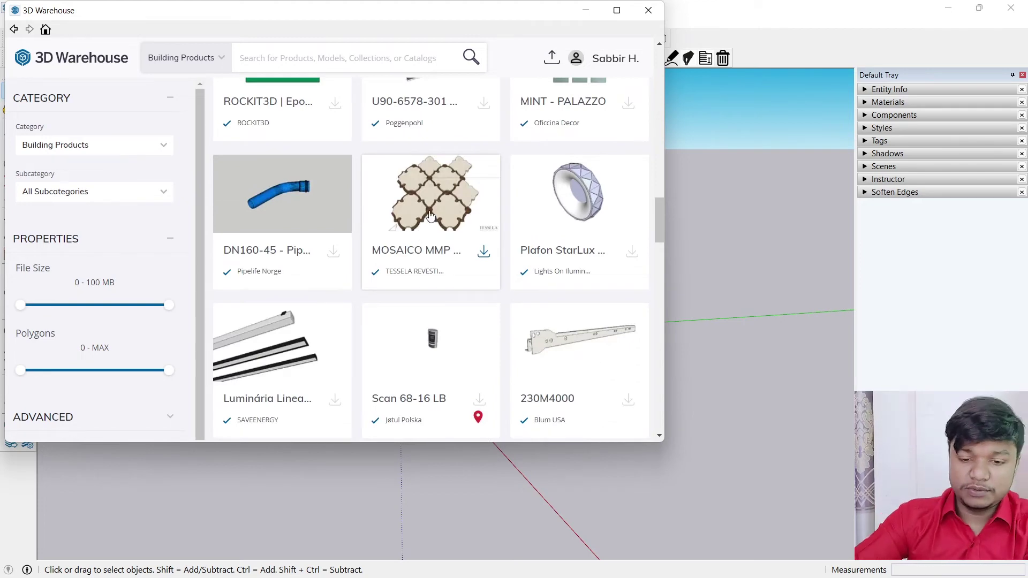
{"action": "scroll", "coordinate": [430, 215], "scroll_direction": "down", "scroll_amount": 12}
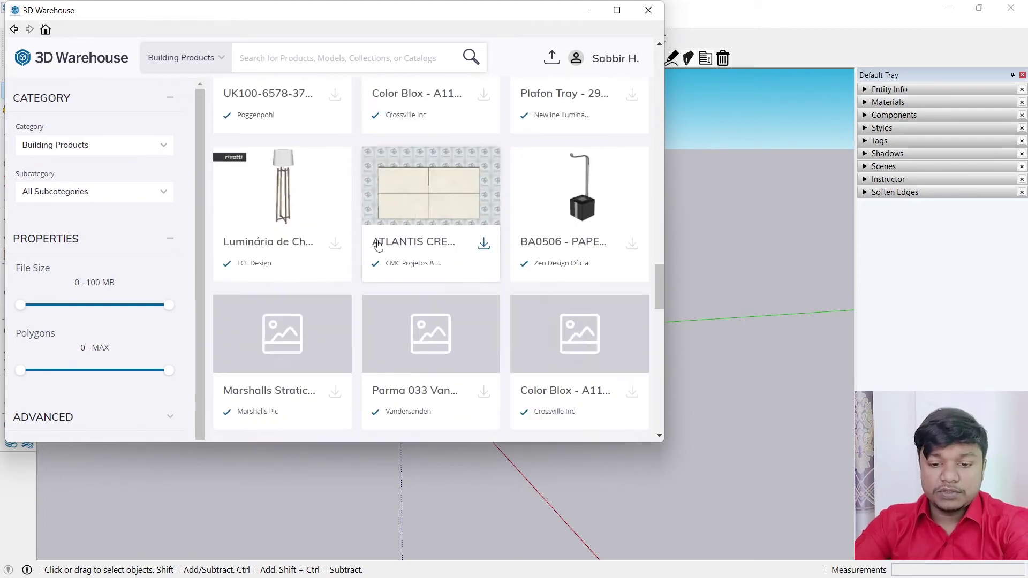
{"action": "scroll", "coordinate": [378, 245], "scroll_direction": "down", "scroll_amount": 9}
{"action": "scroll", "coordinate": [407, 251], "scroll_direction": "up", "scroll_amount": 10}
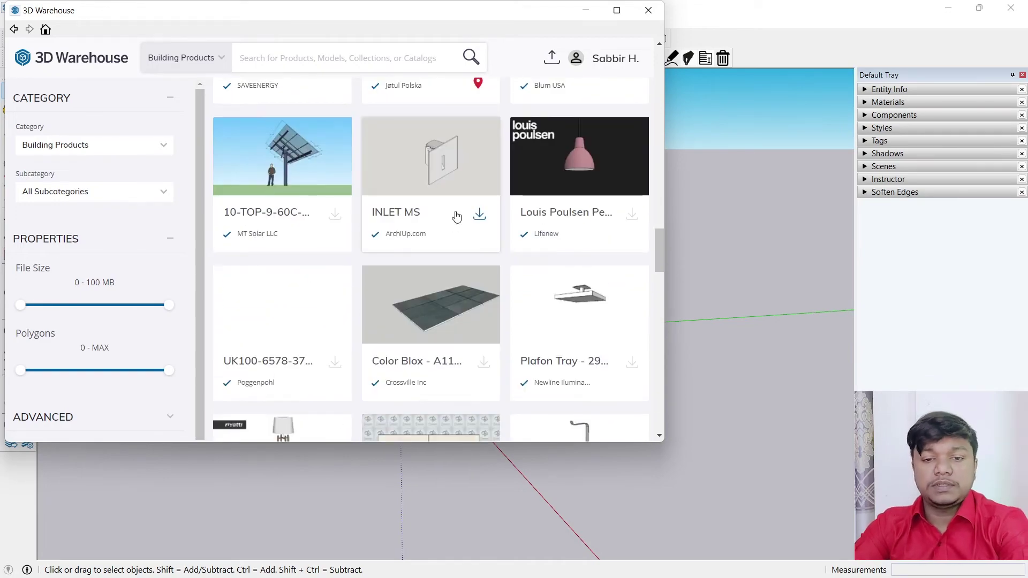
{"action": "scroll", "coordinate": [456, 215], "scroll_direction": "up", "scroll_amount": 4}
{"action": "left_click", "coordinate": [614, 58]}
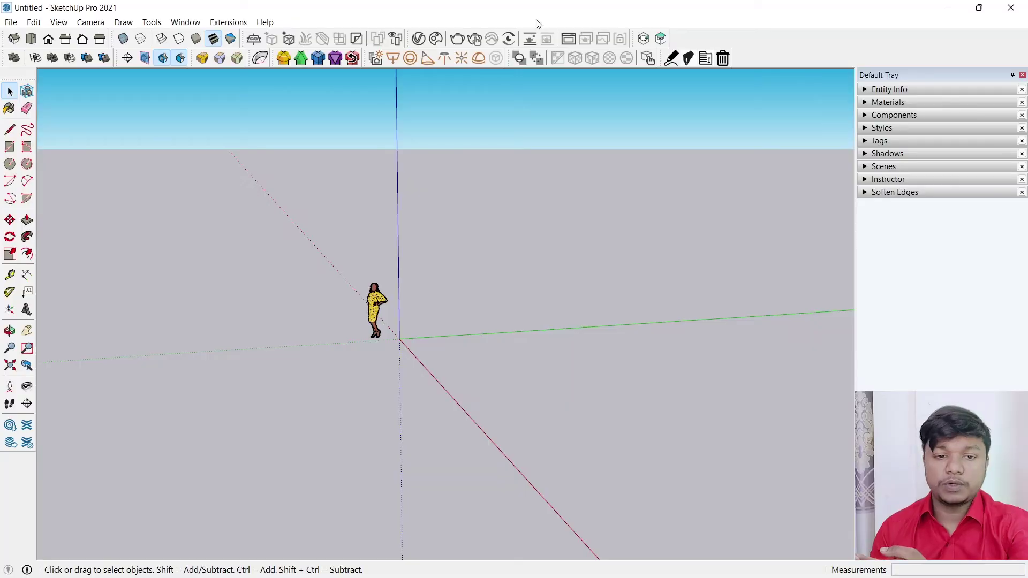
Step: Open the Extension Warehouse from the Extensions menu, then close it again
{"action": "left_click", "coordinate": [236, 22]}
{"action": "left_click", "coordinate": [257, 37]}
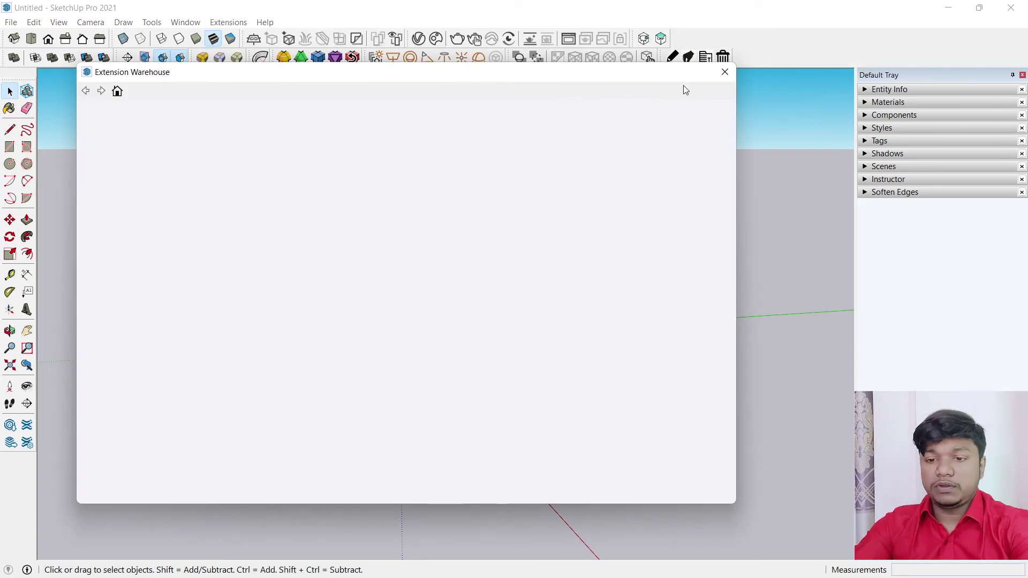
{"action": "left_click", "coordinate": [719, 73]}
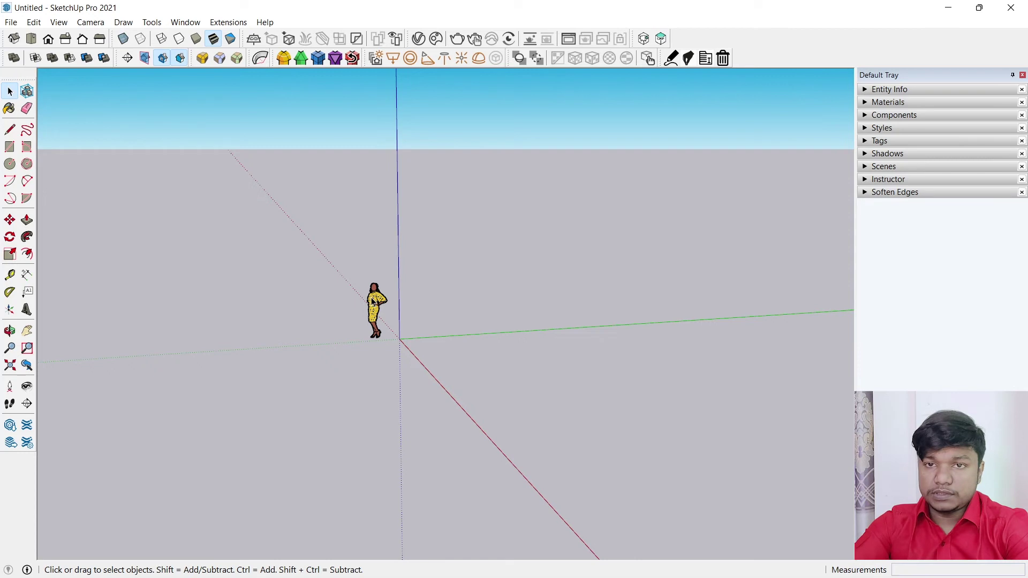
Step: Reopen 3D Warehouse from the Window menu, showing Building Products results
{"action": "left_click", "coordinate": [184, 22]}
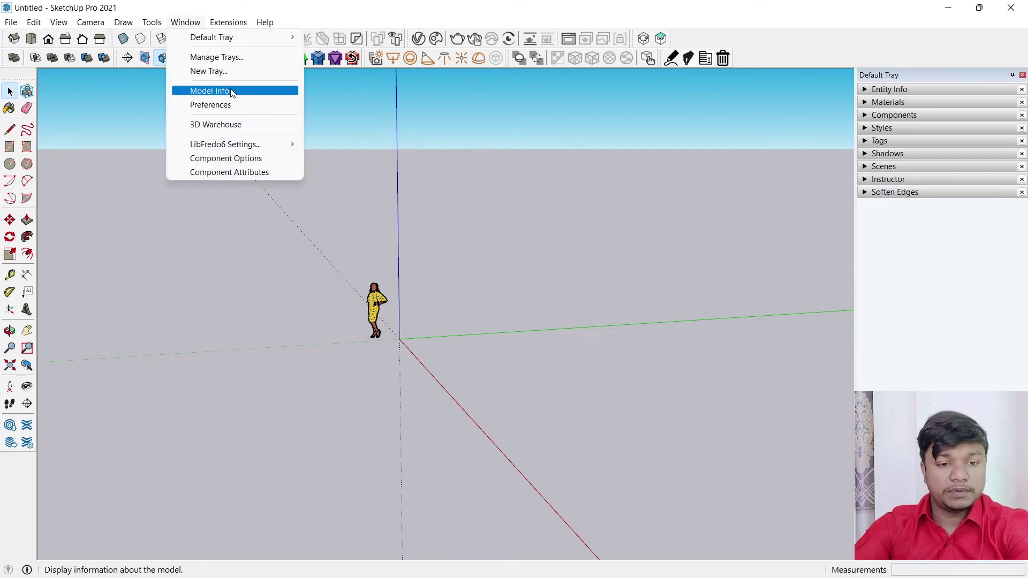
{"action": "left_click", "coordinate": [221, 123]}
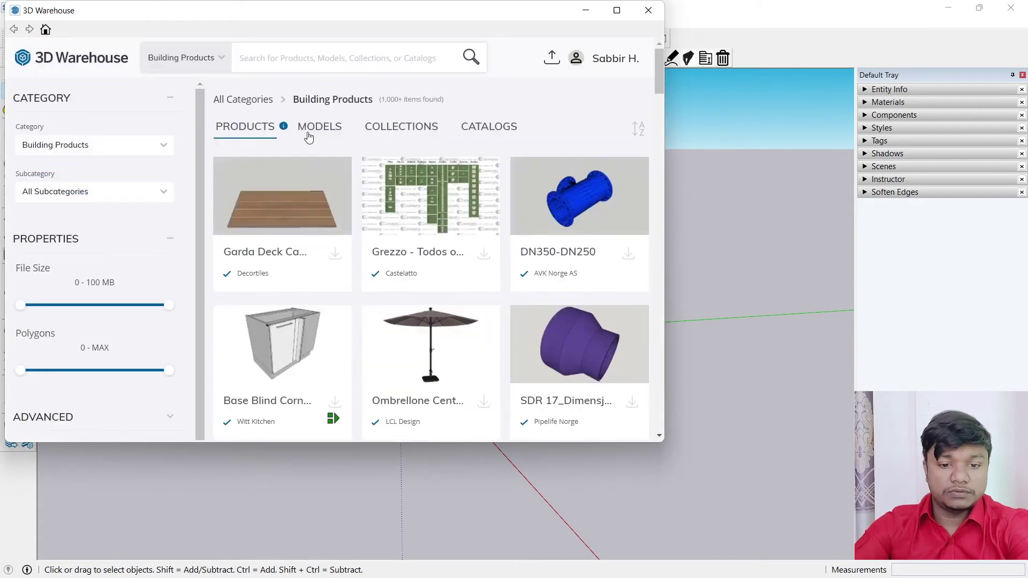
{"action": "scroll", "coordinate": [353, 172], "scroll_direction": "down", "scroll_amount": 1}
Step: Switch 3D Warehouse to Architecture and open the red-roofed gambar tenda posko house's details page
{"action": "left_click", "coordinate": [223, 57]}
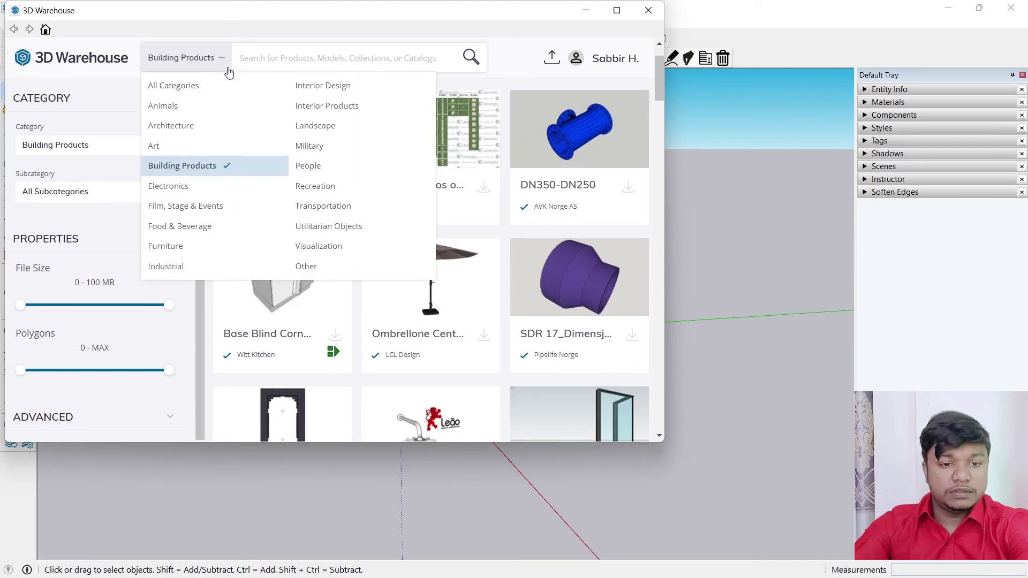
{"action": "left_click", "coordinate": [193, 125]}
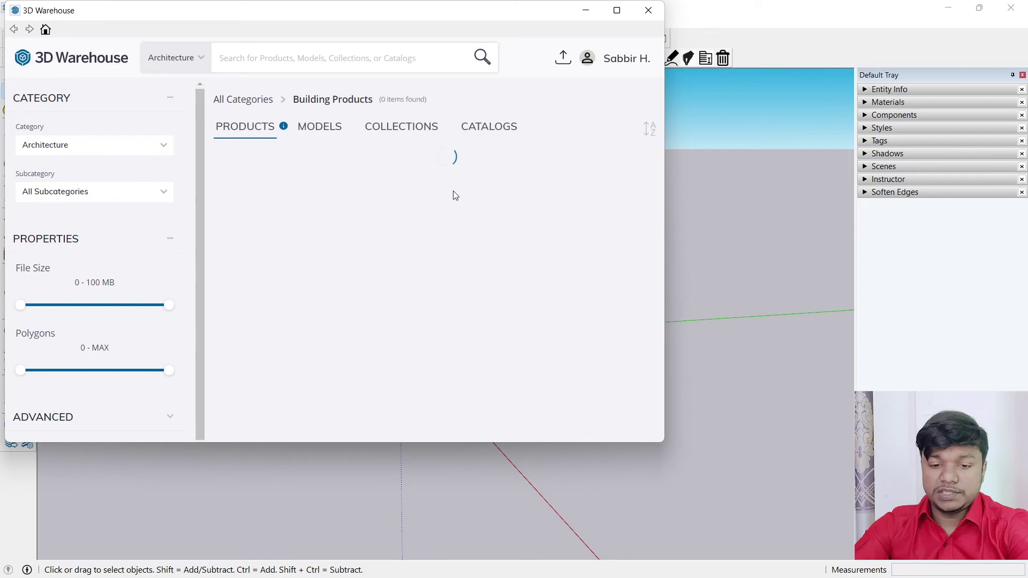
{"action": "scroll", "coordinate": [439, 202], "scroll_direction": "down", "scroll_amount": 6}
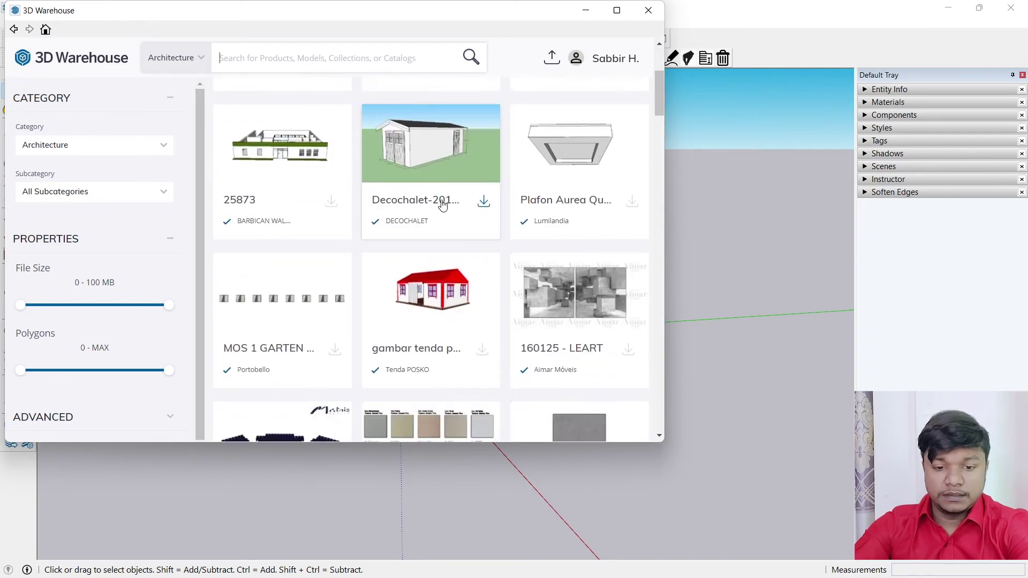
{"action": "left_click", "coordinate": [480, 199]}
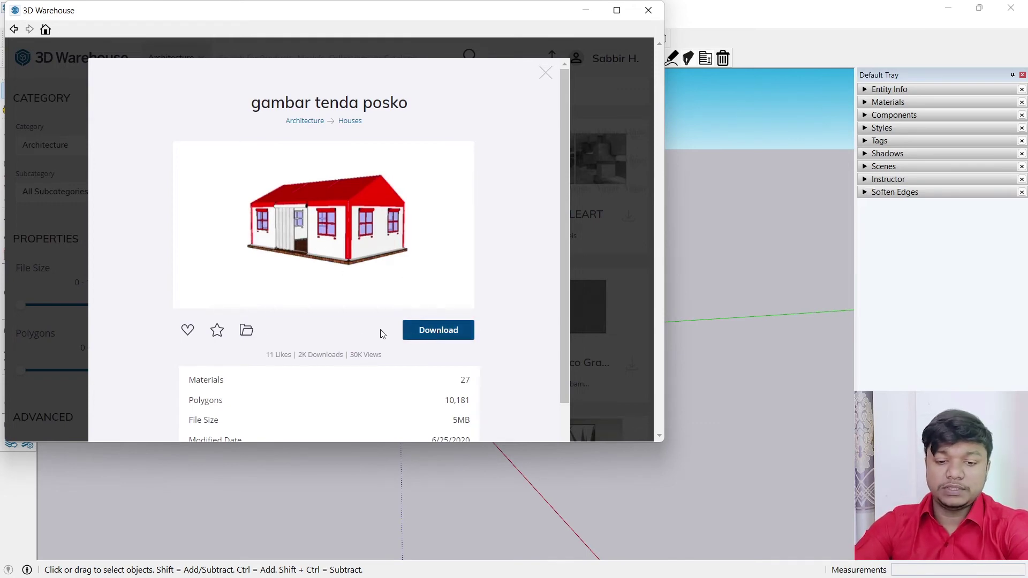
Step: Load the gambar tenda posko house into the model and place it beside the scale figure
{"action": "left_click", "coordinate": [285, 266]}
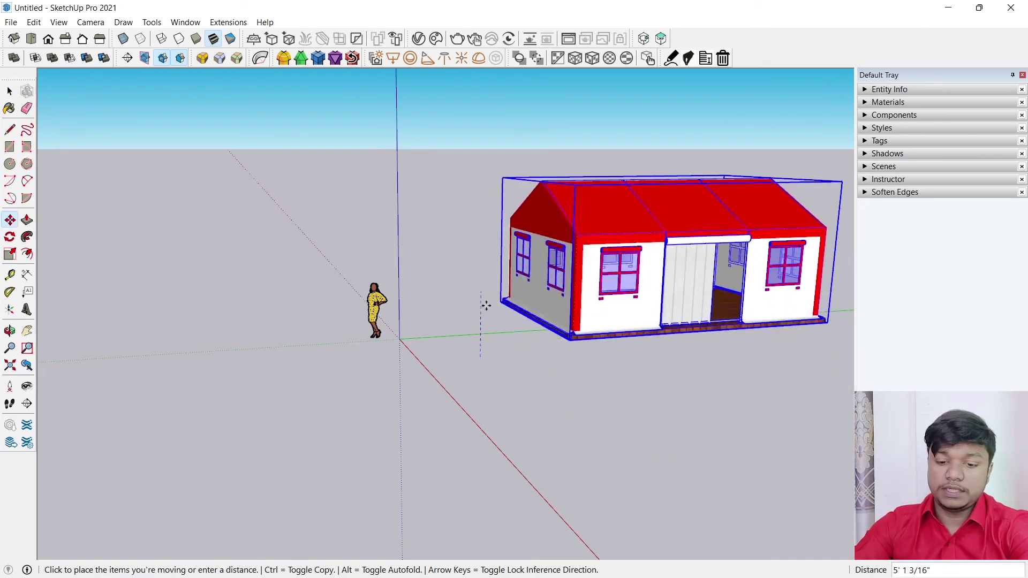
{"action": "left_click", "coordinate": [481, 355]}
{"action": "middle_click_drag", "start_coordinate": [483, 354], "coordinate": [603, 299]}
{"action": "scroll", "coordinate": [562, 314], "scroll_direction": "up", "scroll_amount": 3}
{"action": "scroll", "coordinate": [605, 341], "scroll_direction": "down", "scroll_amount": 3}
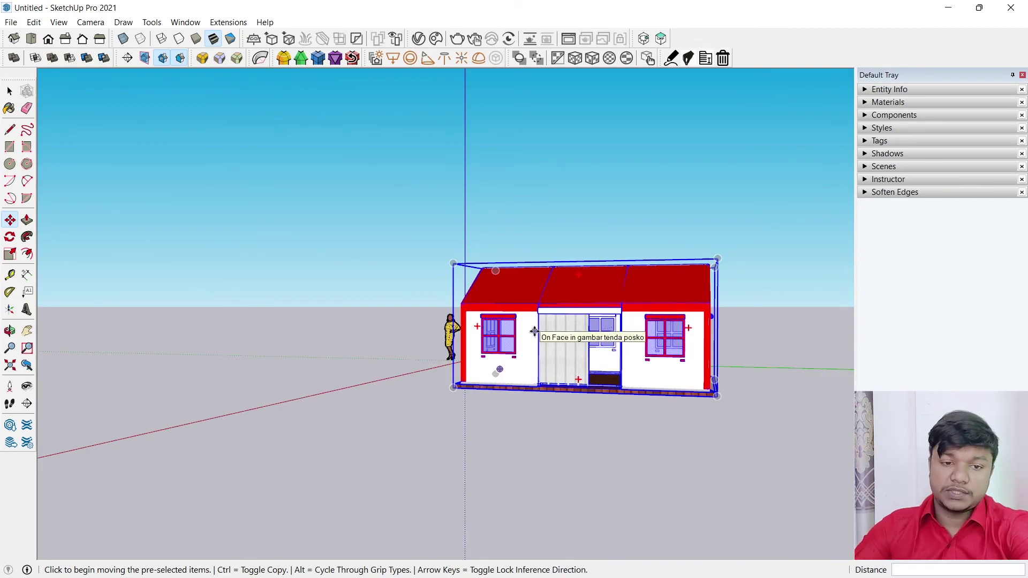